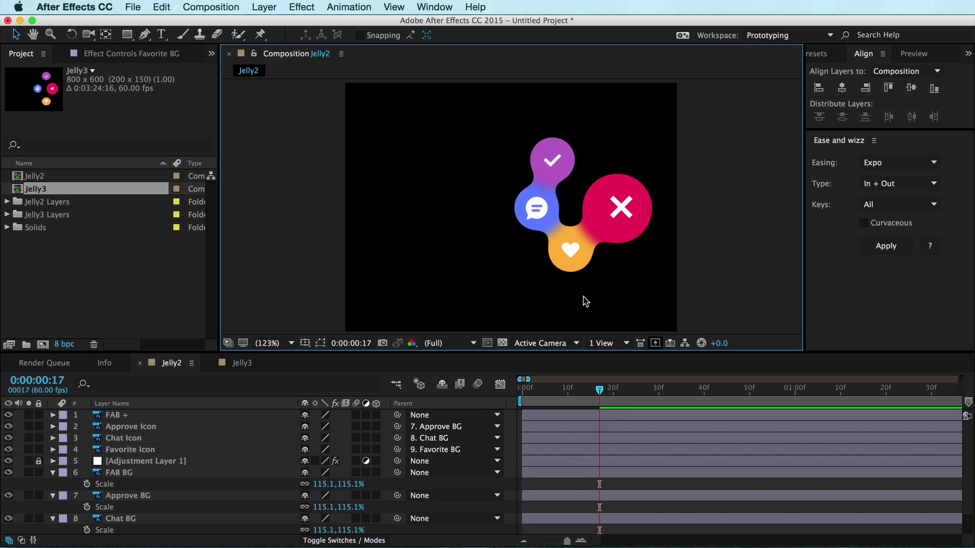
# Drag the heart and check background blobs in the viewer to preview their gooey merge
pyautogui.moveTo(579, 274)
pyautogui.mouseDown()
pyautogui.moveTo(553, 281)
pyautogui.moveTo(527, 259)
pyautogui.moveTo(577, 268)
pyautogui.moveTo(555, 291)
pyautogui.moveTo(556, 254)
pyautogui.moveTo(557, 285)
pyautogui.moveTo(565, 281)
pyautogui.mouseUp()
pyautogui.moveTo(573, 181); pyautogui.dragTo(599, 163)
# Browse the Taasky and Liquid loader gooey shots on Dribbble, then return to After Effects
pyautogui.press('super+Tab')
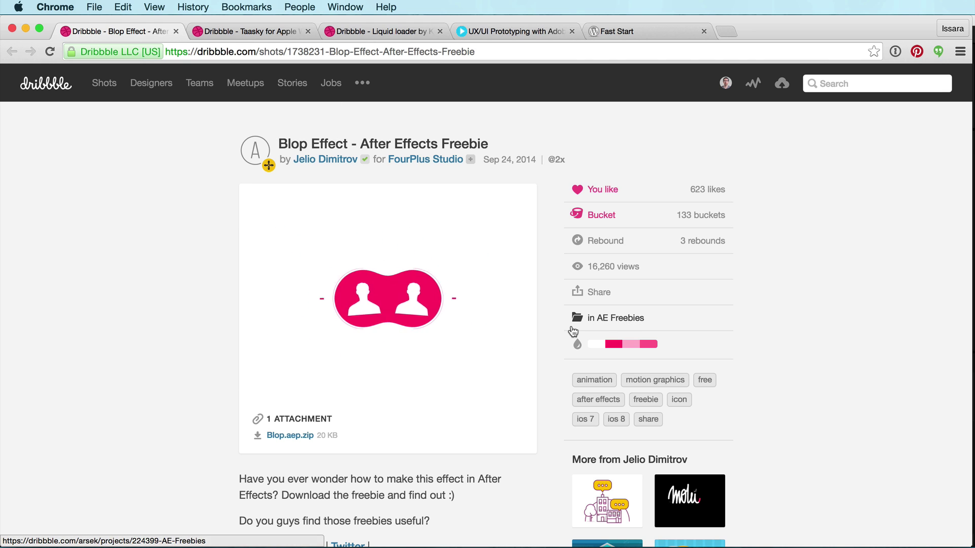
pyautogui.click(228, 33)
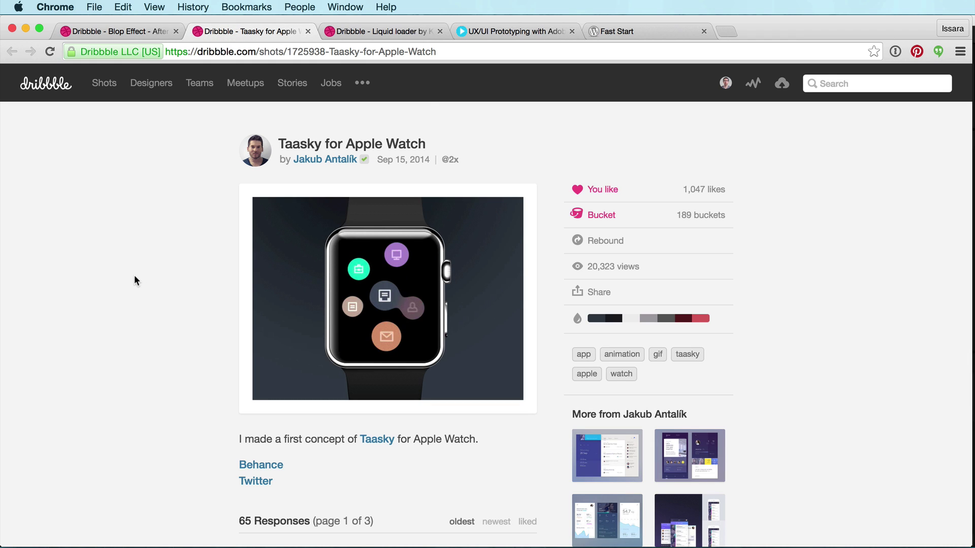
pyautogui.click(373, 28)
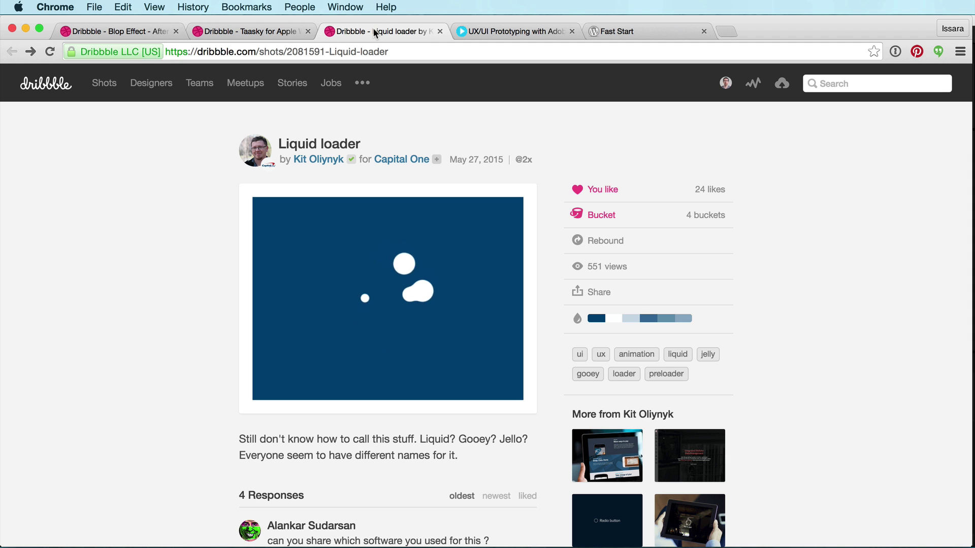
pyautogui.press('super+Tab')
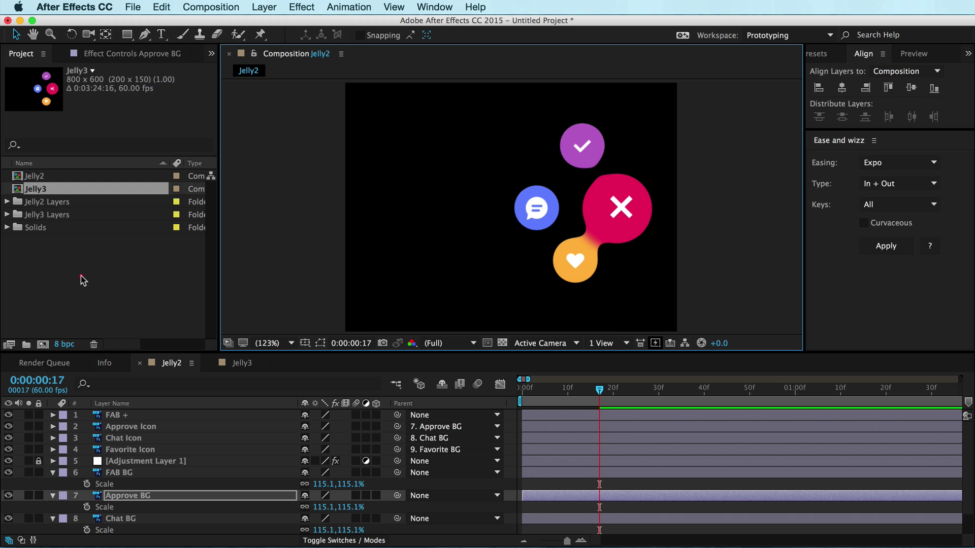
# Import Jelly2.psd into the project as a composition
pyautogui.click(81, 276)
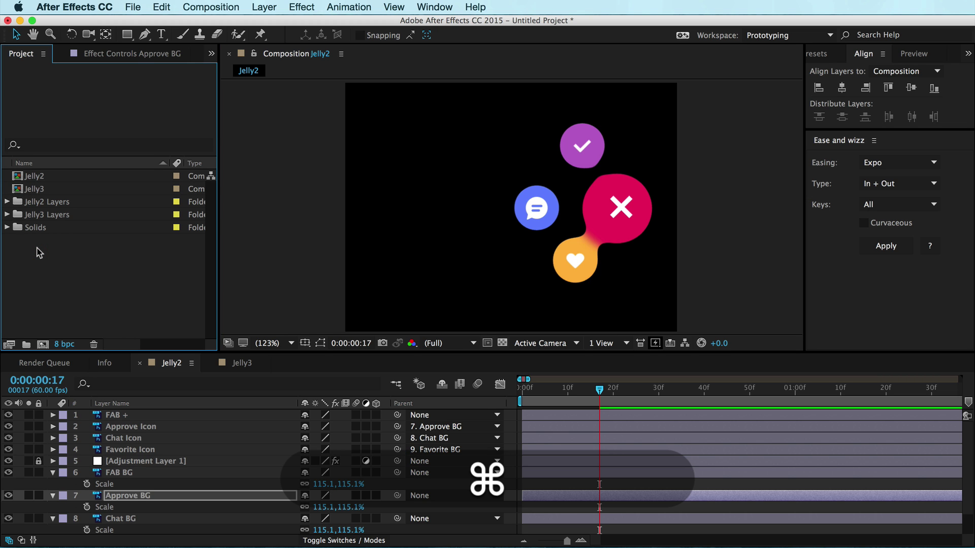
pyautogui.press('super+i')
pyautogui.press('Right')
pyautogui.press('Return')
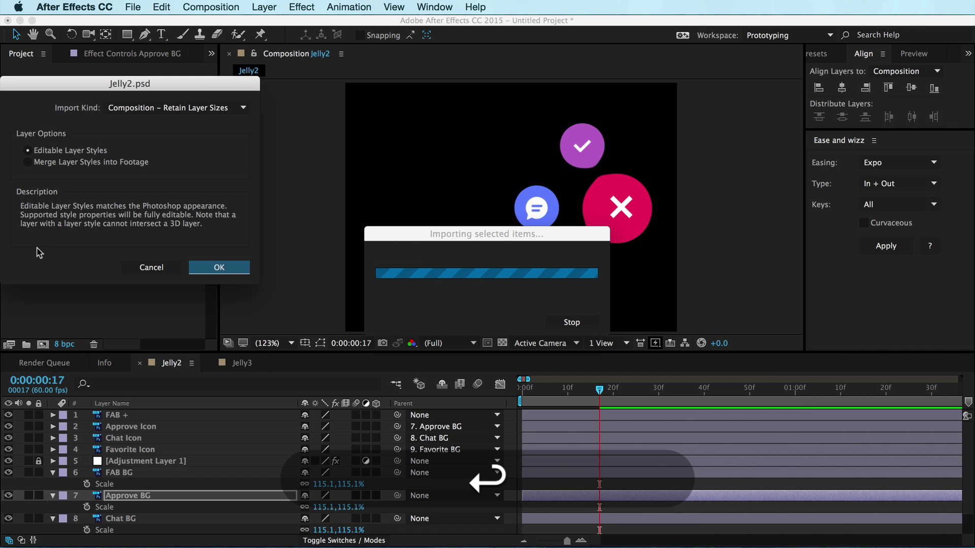
pyautogui.click(245, 268)
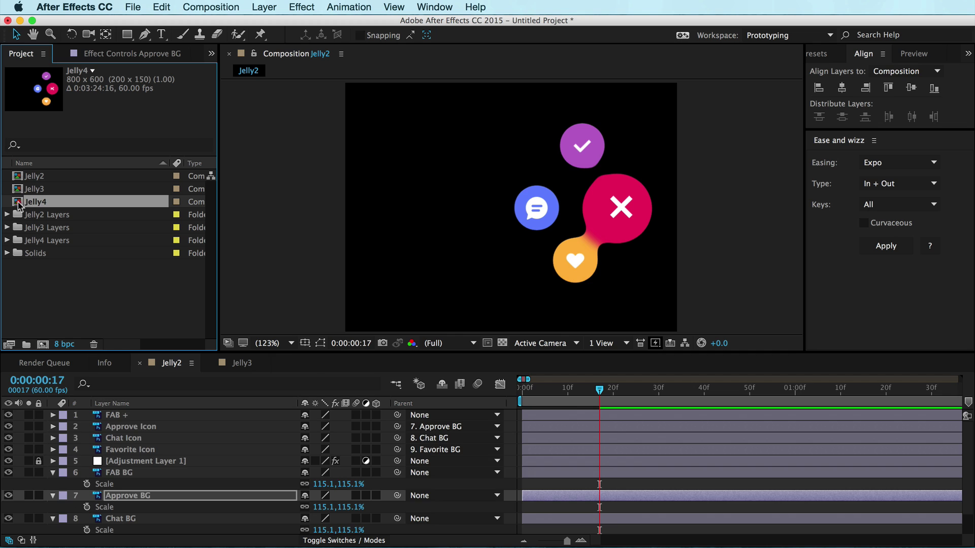
# Open the Jelly4 composition and edit the Favorite Icon layer's source in Photoshop
pyautogui.doubleClick(19, 205)
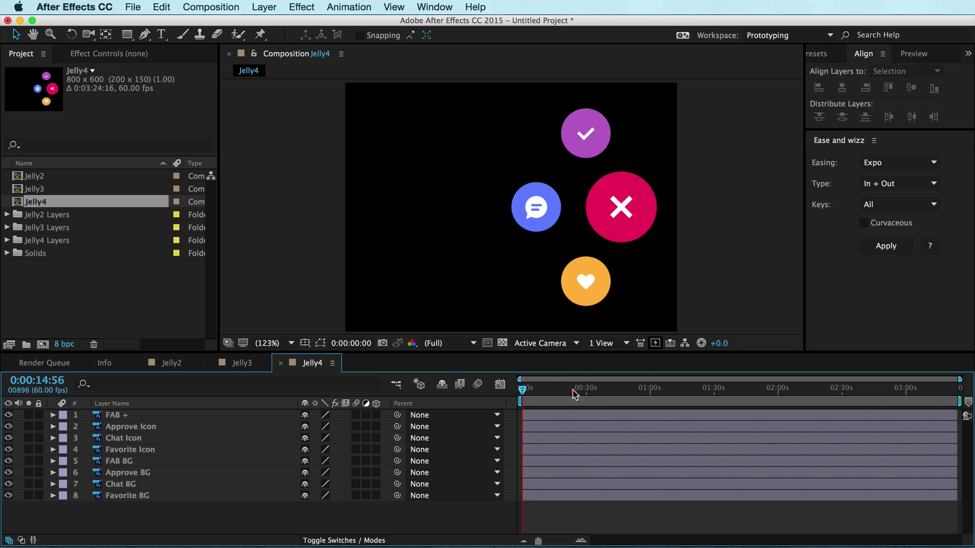
pyautogui.moveTo(574, 394); pyautogui.dragTo(639, 391)
pyautogui.click(130, 450)
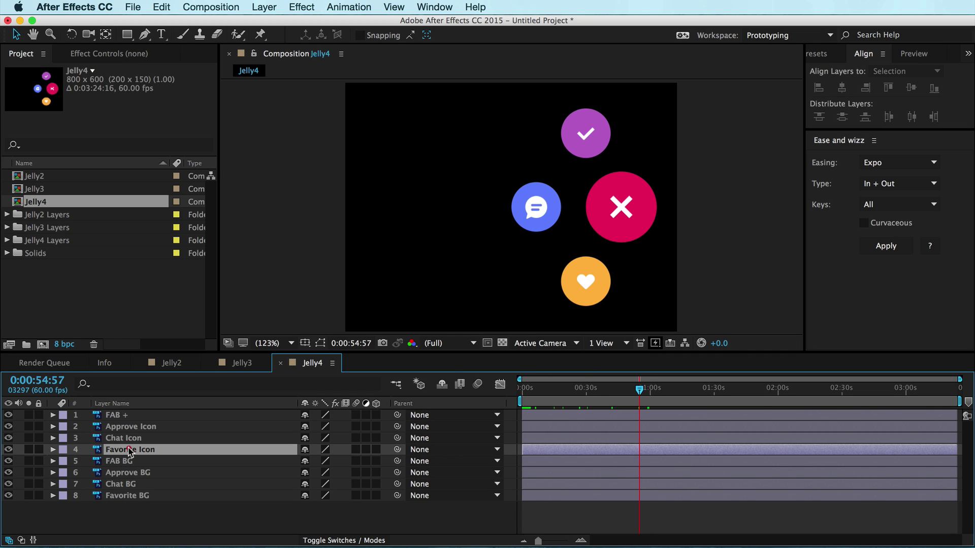
pyautogui.press('super+e')
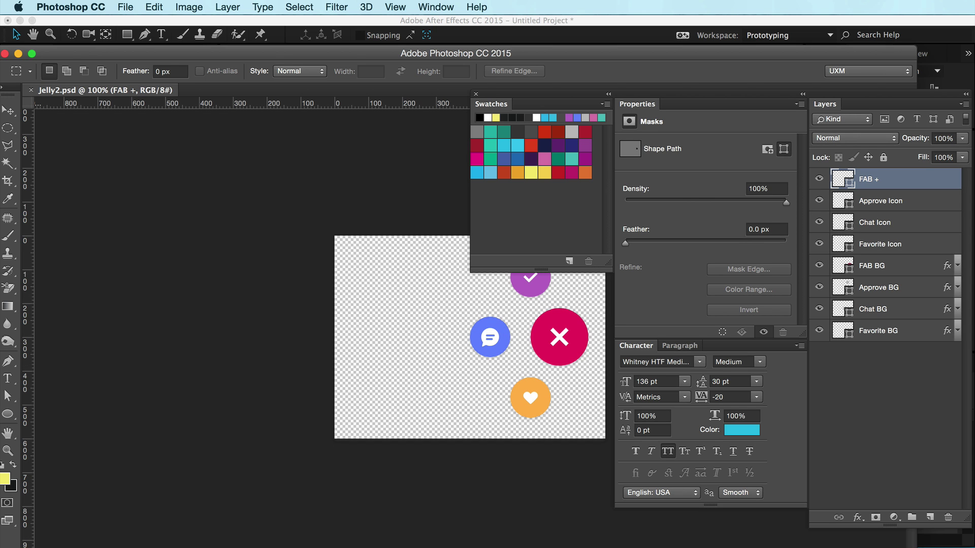
# Hide the FAB + and Approve Icon layers and recentre the canvas in full-screen view
pyautogui.click(820, 180)
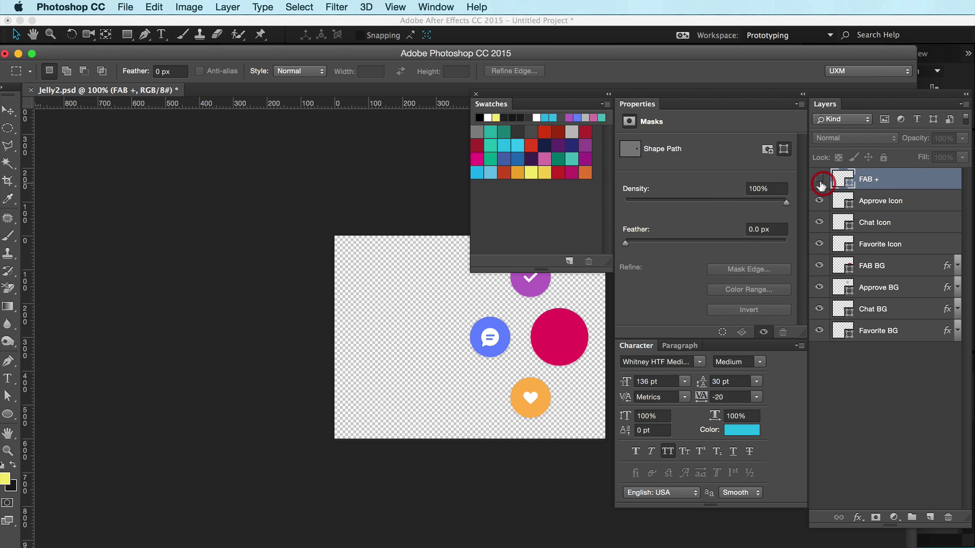
pyautogui.click(819, 200)
pyautogui.press('f')
pyautogui.press('space')
pyautogui.hscroll(10, 728, 238)
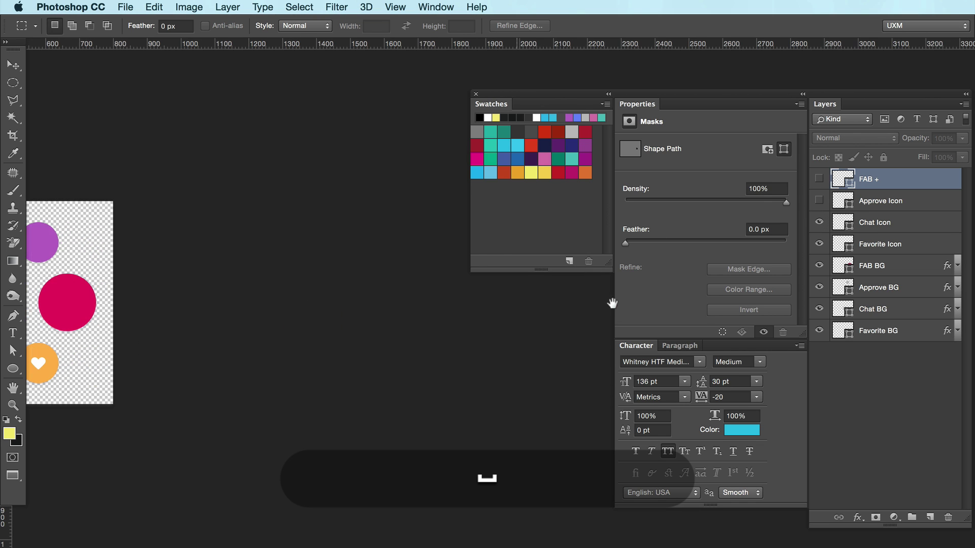
pyautogui.hscroll(-10, 612, 303)
# Hide the Chat Icon, Favorite Icon, FAB BG and Approve BG layers
pyautogui.click(819, 222)
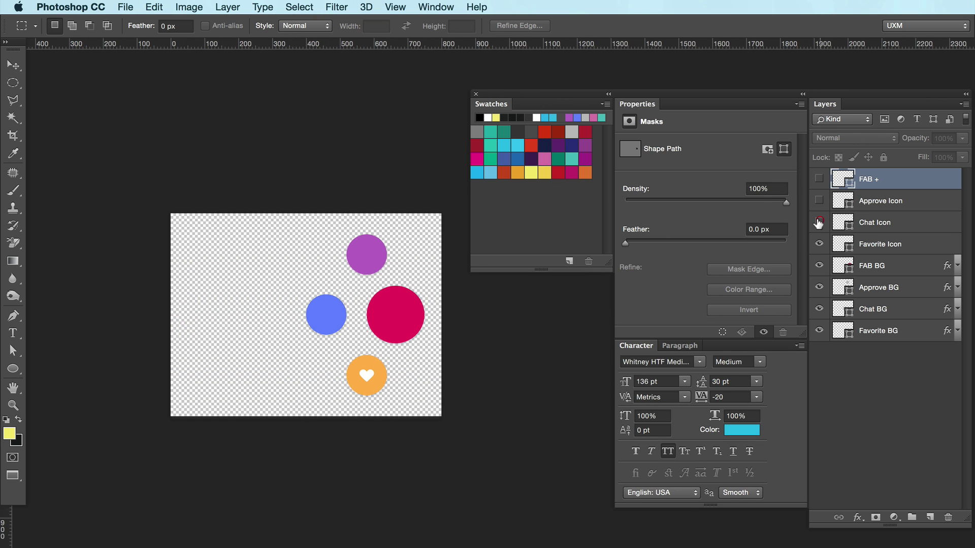
pyautogui.click(818, 244)
pyautogui.click(817, 265)
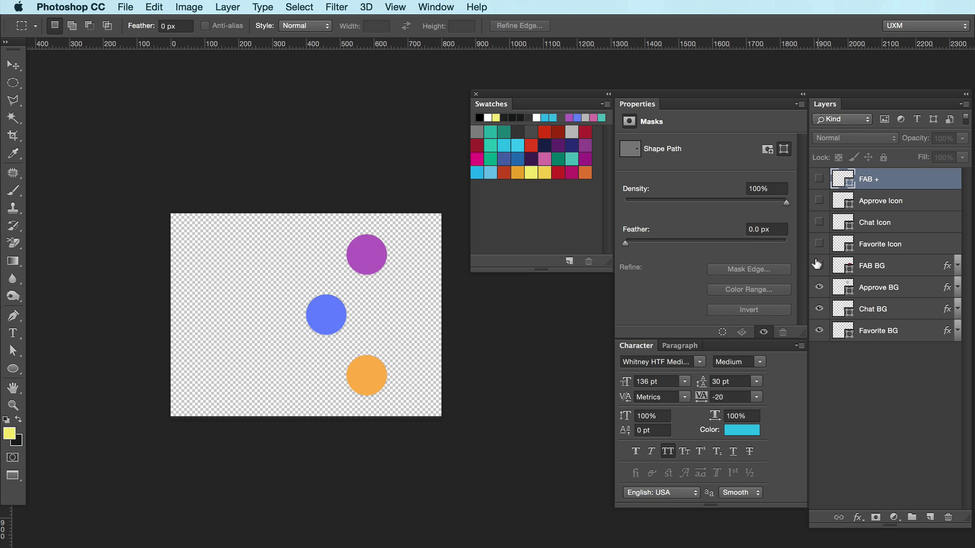
pyautogui.click(818, 288)
pyautogui.press('super+Tab')
pyautogui.press('super+Tab')
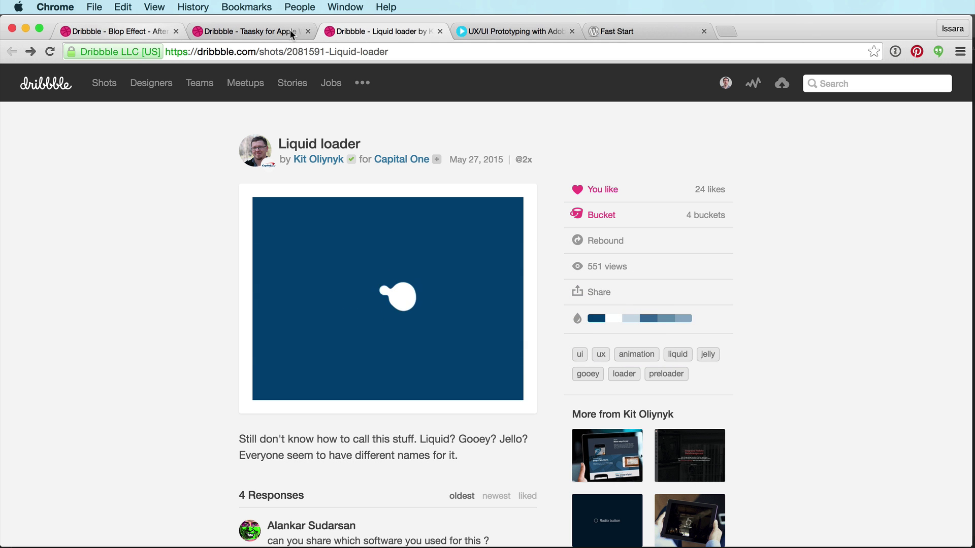
# Open the UX/UI Prototyping page and dismiss its email sign-up popup
pyautogui.click(504, 31)
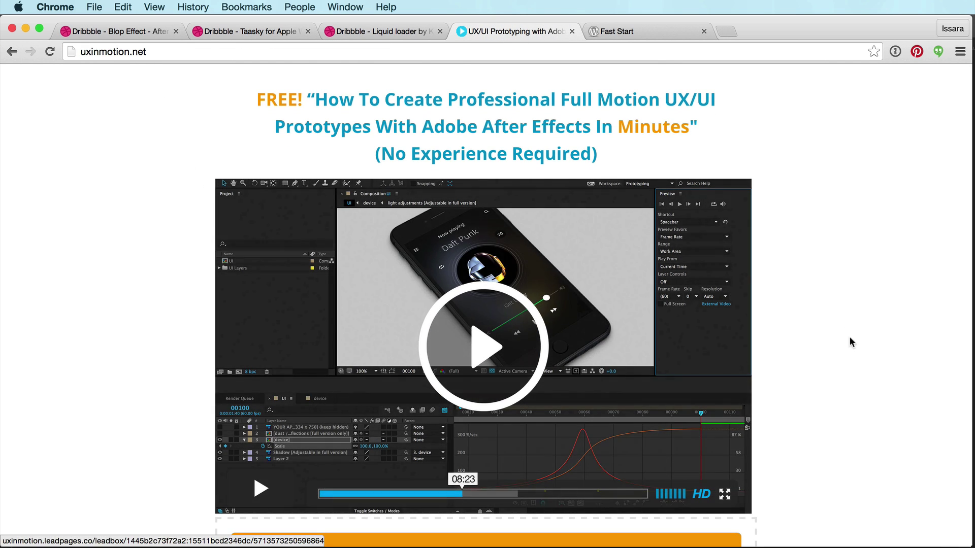
pyautogui.scroll(-3, 831, 340)
pyautogui.click(443, 283)
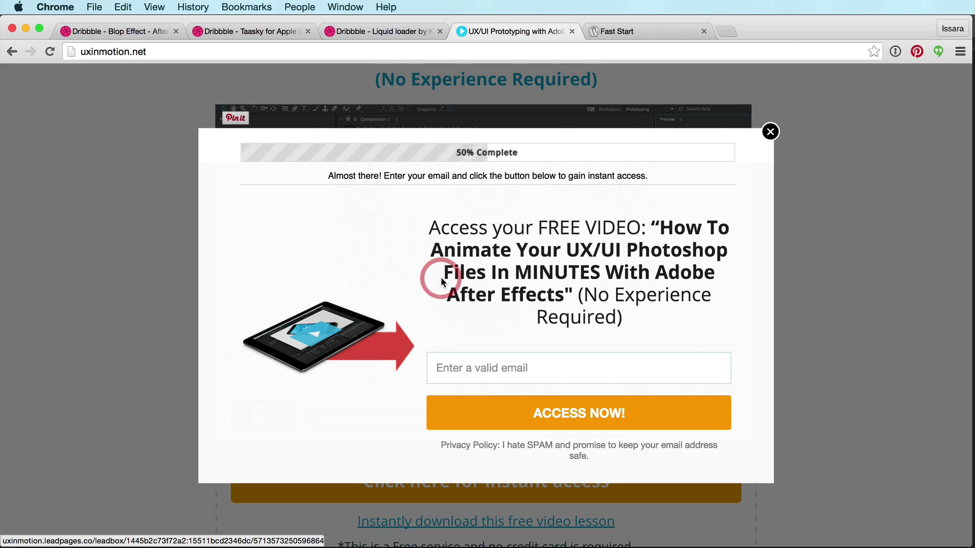
pyautogui.click(502, 366)
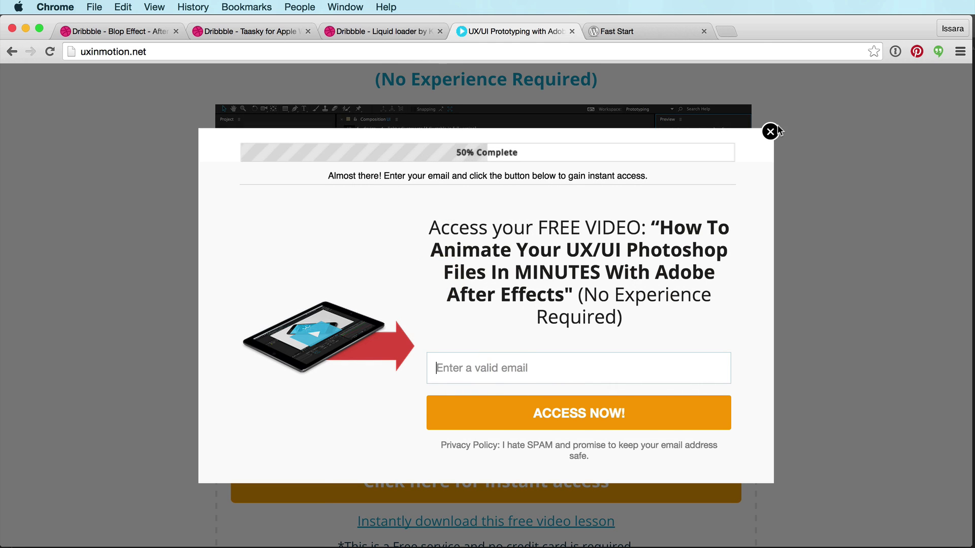
pyautogui.press('Escape')
# Open the Fast Start lesson page and read its heading
pyautogui.click(660, 32)
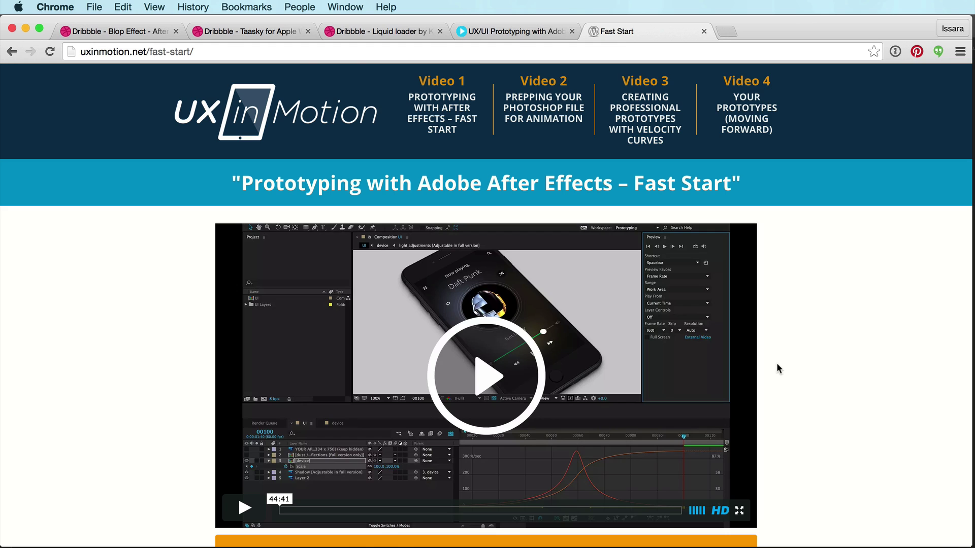
pyautogui.scroll(-1, 786, 374)
pyautogui.moveTo(285, 160); pyautogui.dragTo(729, 164)
pyautogui.click(718, 162)
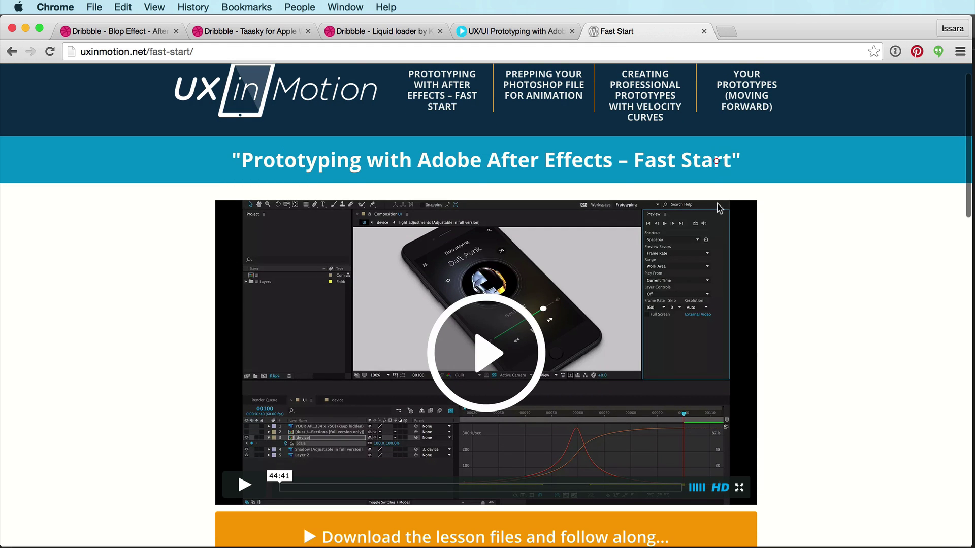
pyautogui.scroll(-1, 845, 281)
pyautogui.scroll(1, 845, 281)
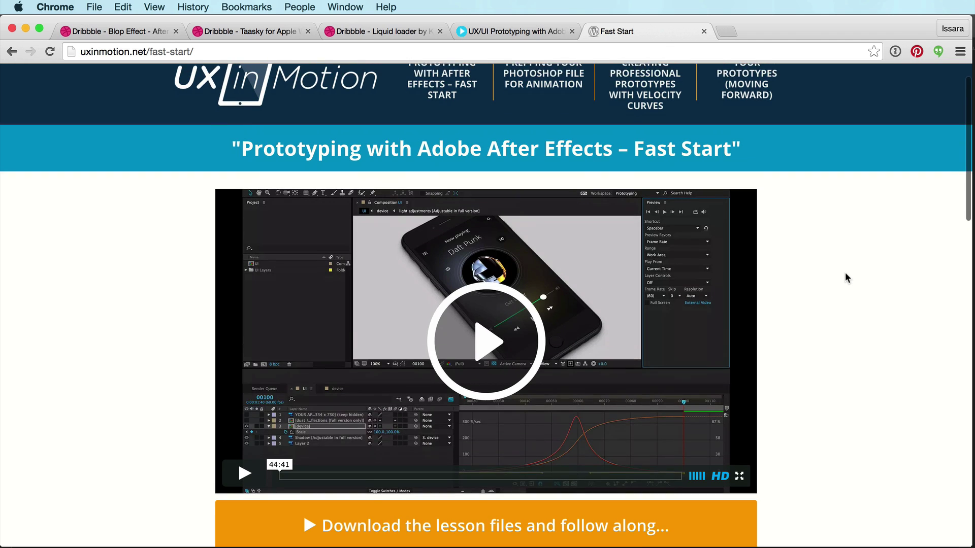
pyautogui.scroll(-1, 845, 276)
pyautogui.moveTo(691, 136); pyautogui.dragTo(331, 136)
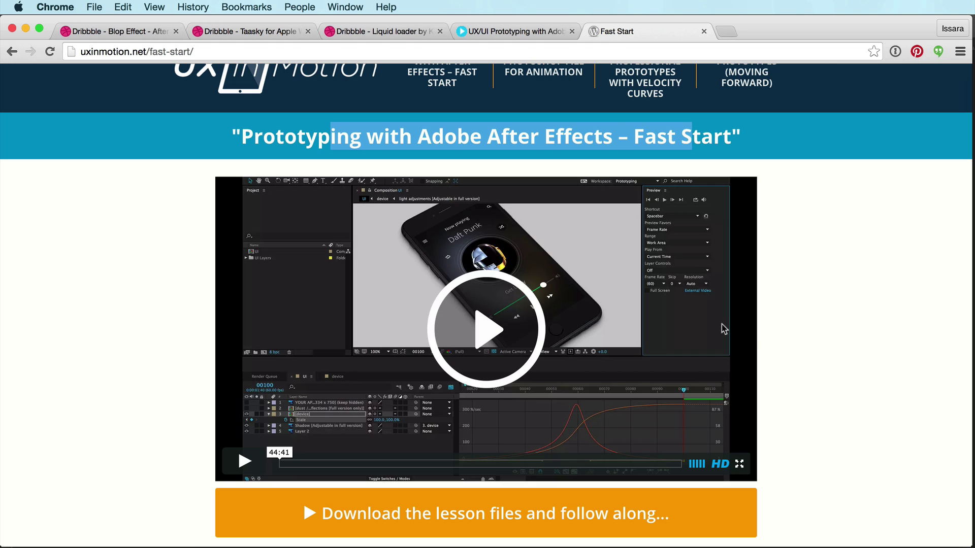
# Scroll through the Fast Start page, then return to After Effects
pyautogui.scroll(-2, 723, 329)
pyautogui.scroll(-1, 668, 276)
pyautogui.scroll(4, 667, 276)
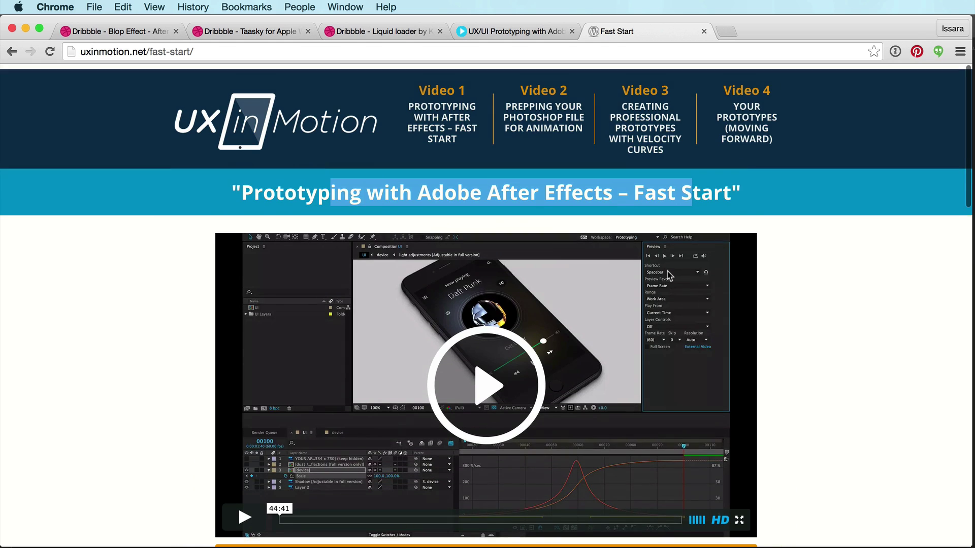
pyautogui.scroll(-1, 513, 346)
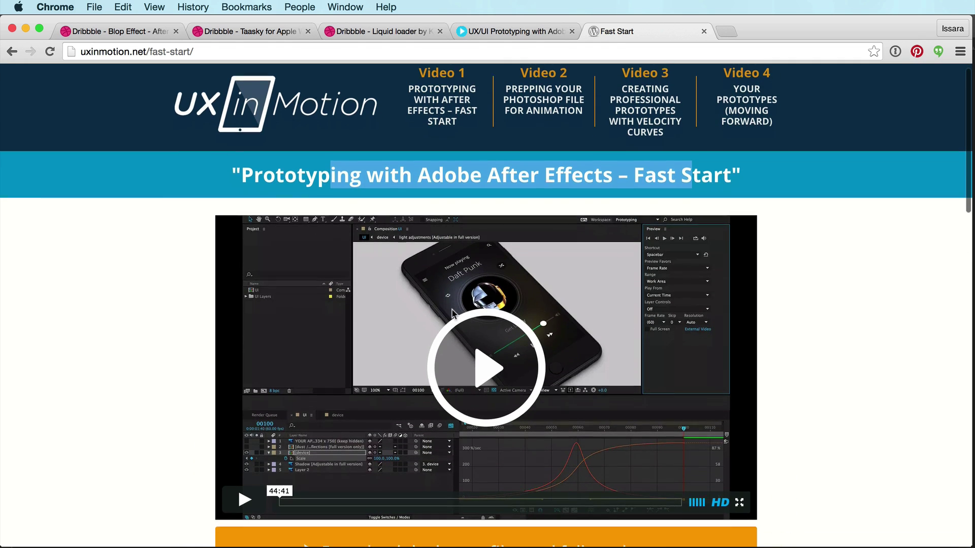
pyautogui.scroll(-1, 538, 213)
pyautogui.press('super+Tab')
pyautogui.press('super+Tab')
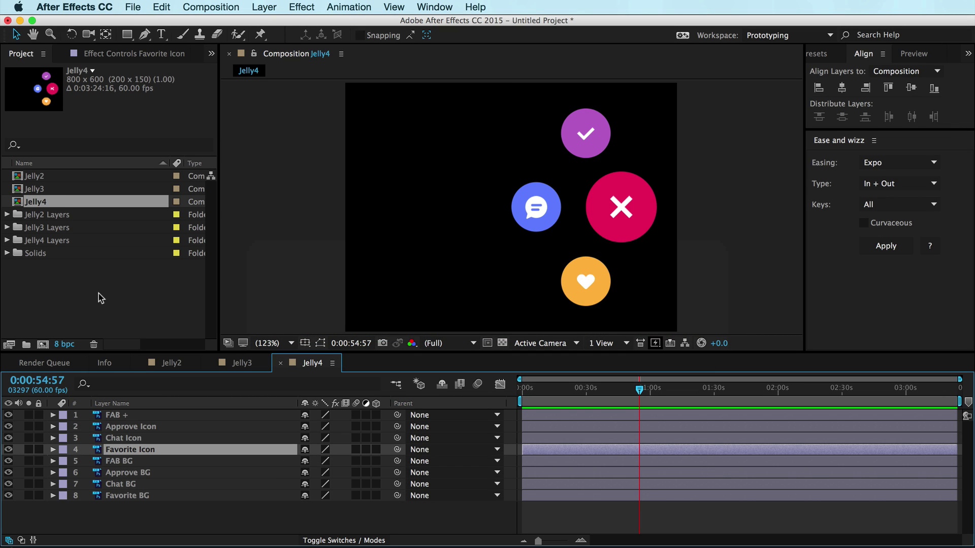
# Add a new adjustment layer to Jelly4 at 0:00:23:30
pyautogui.click(98, 293)
pyautogui.click(572, 388)
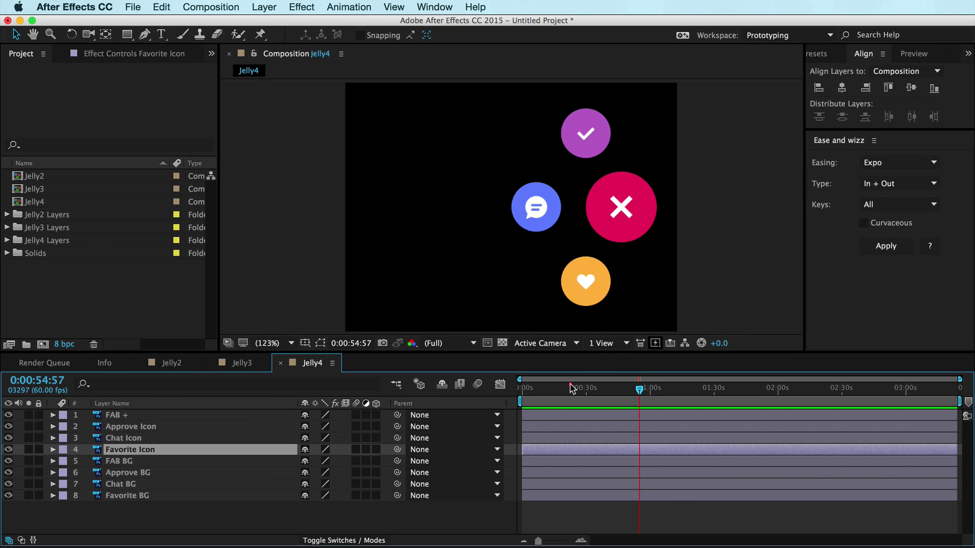
pyautogui.moveTo(525, 389); pyautogui.dragTo(572, 388)
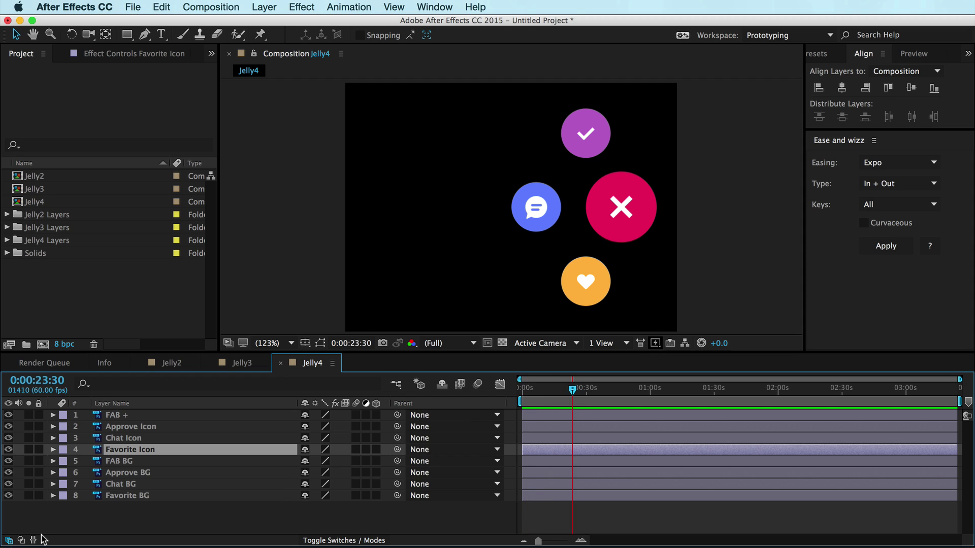
pyautogui.click(268, 5)
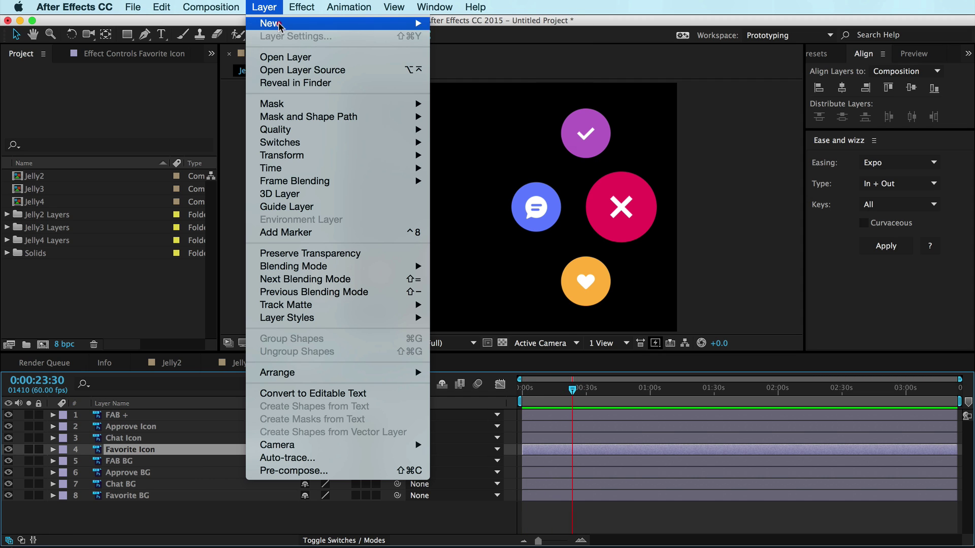
pyautogui.moveTo(266, 24)
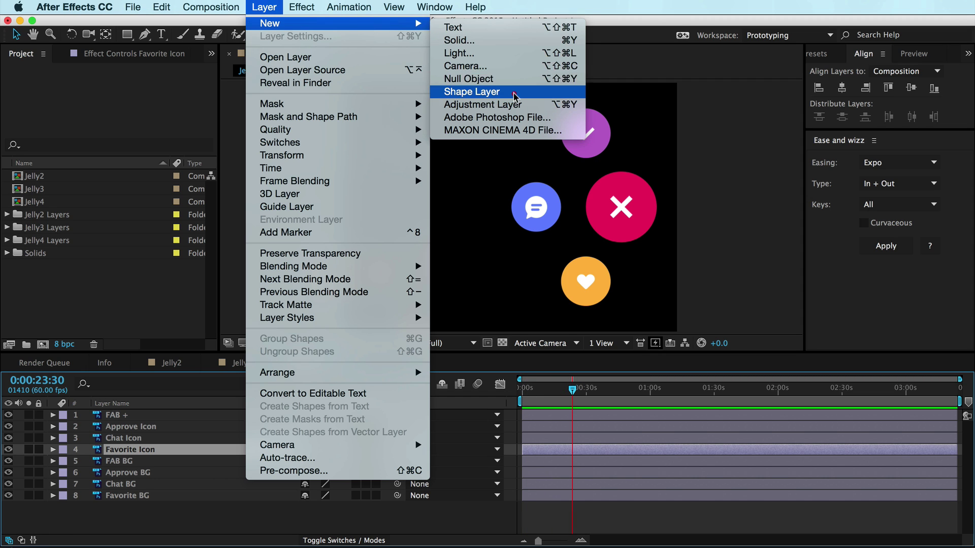
pyautogui.click(502, 105)
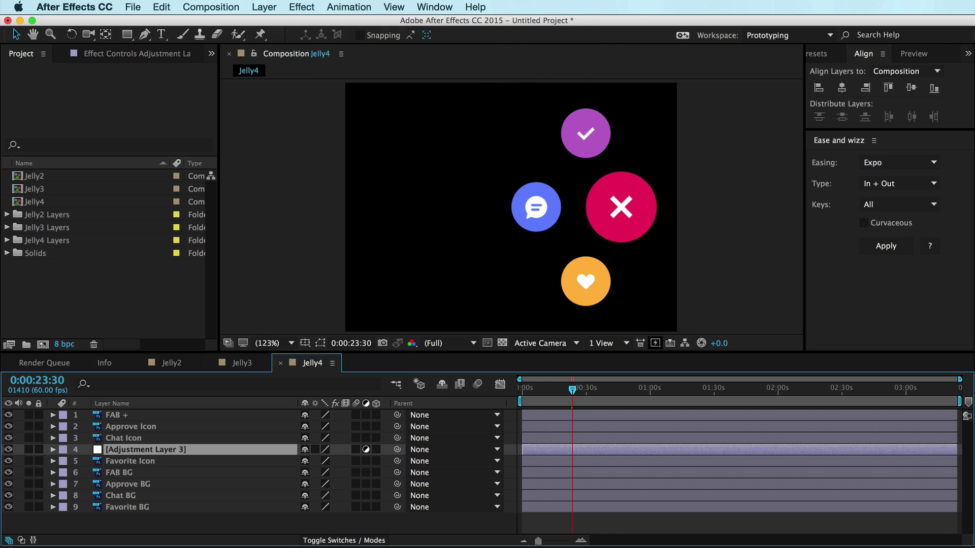
# Move Adjustment Layer 3 below the icon layers, just above FAB BG
pyautogui.click(158, 529)
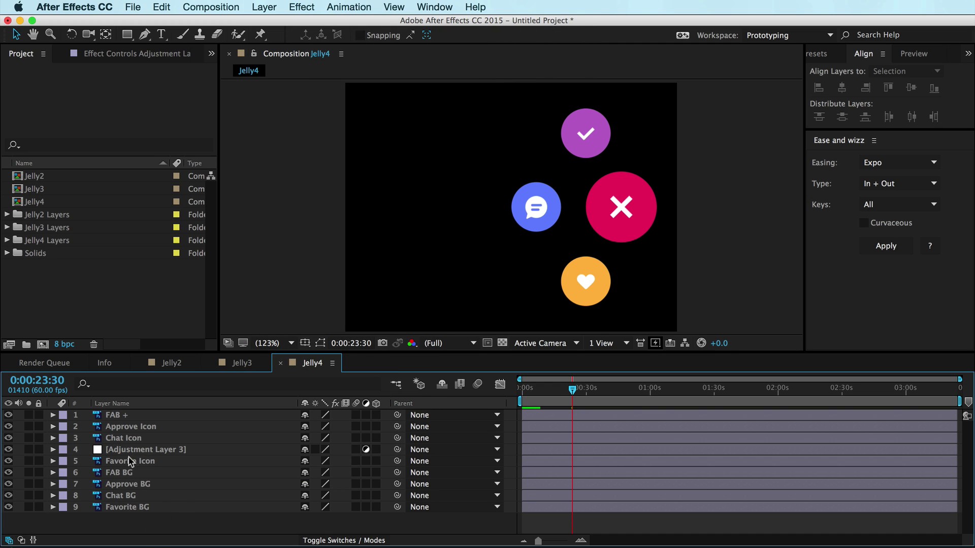
pyautogui.moveTo(133, 449); pyautogui.dragTo(160, 463)
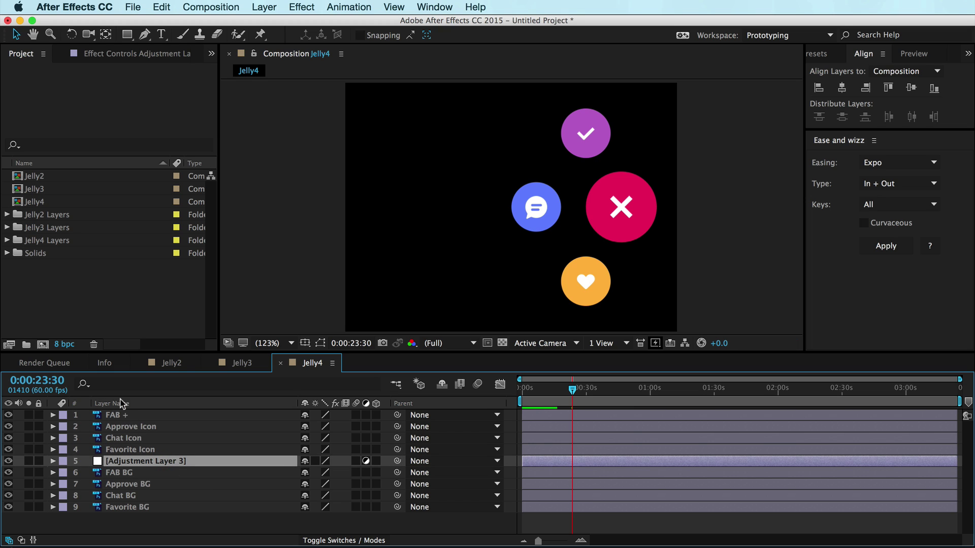
pyautogui.click(119, 472)
pyautogui.click(120, 484)
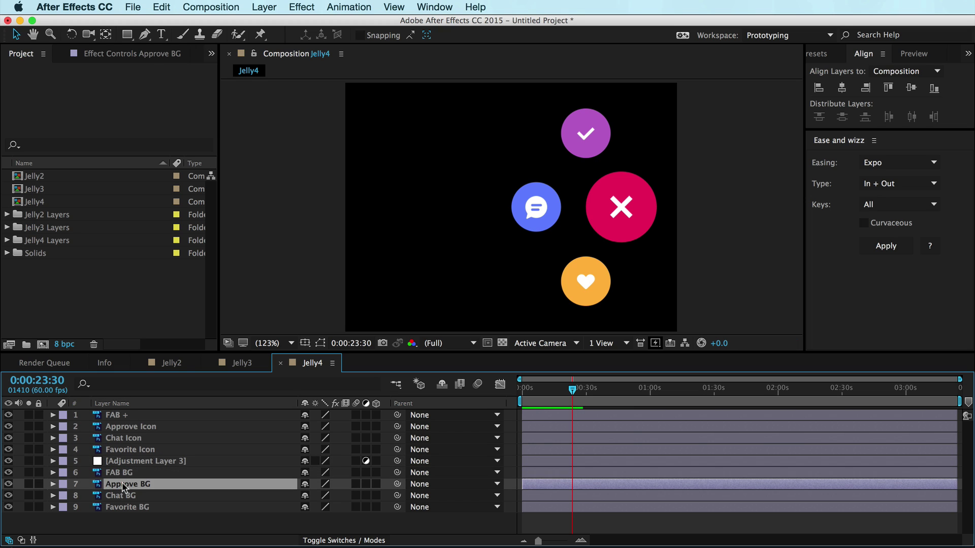
pyautogui.click(122, 496)
pyautogui.click(124, 507)
pyautogui.click(140, 461)
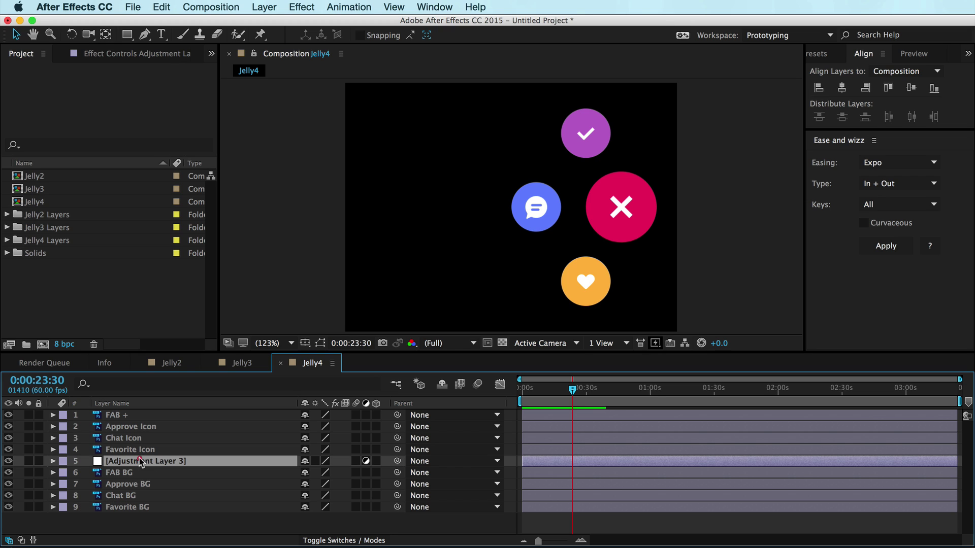
# Apply Fast Blur and Simple Choker effects to Adjustment Layer 3
pyautogui.press('shift+super')
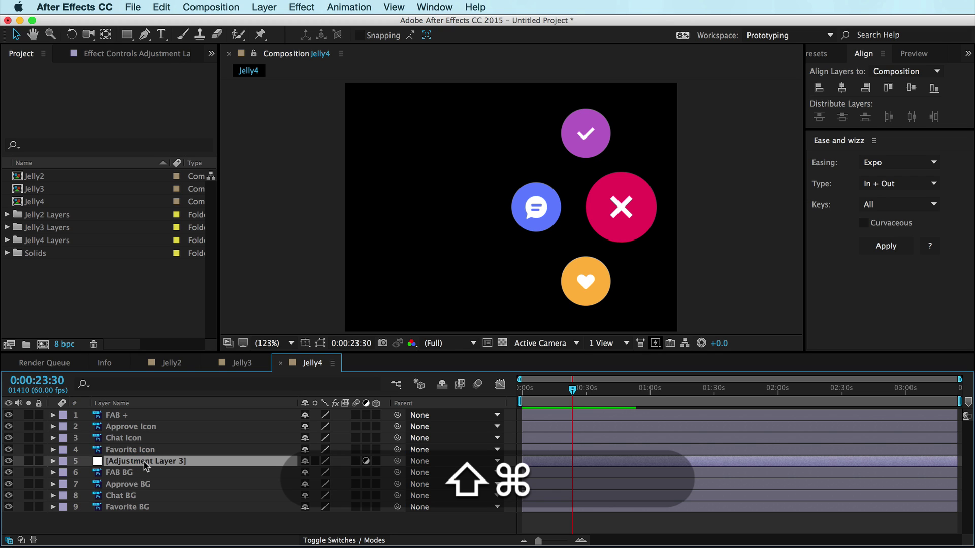
pyautogui.press('shift+super+t')
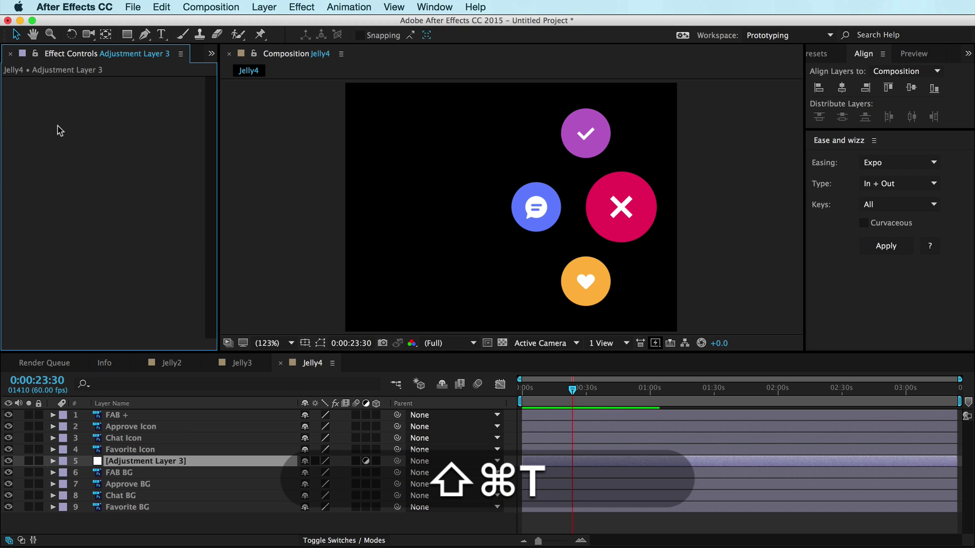
pyautogui.rightClick(67, 182)
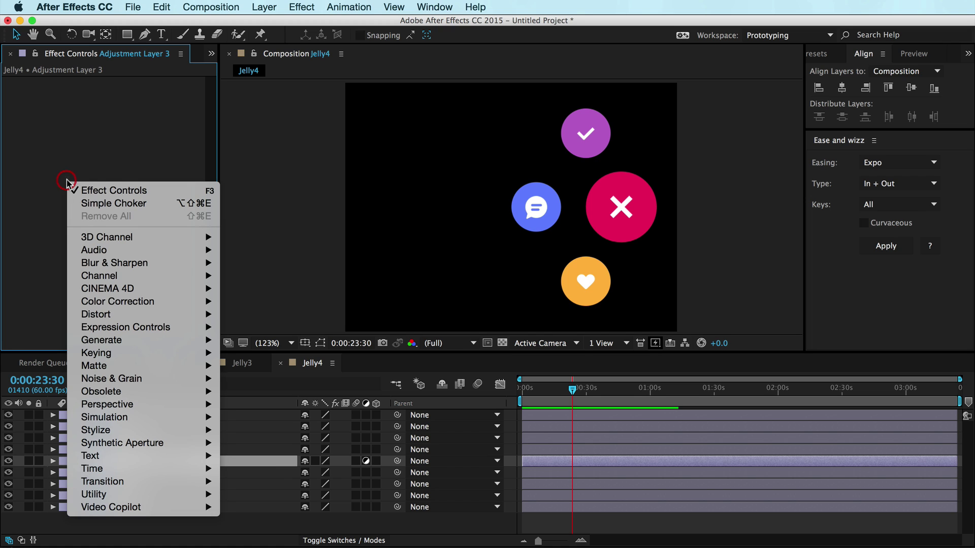
pyautogui.moveTo(131, 345)
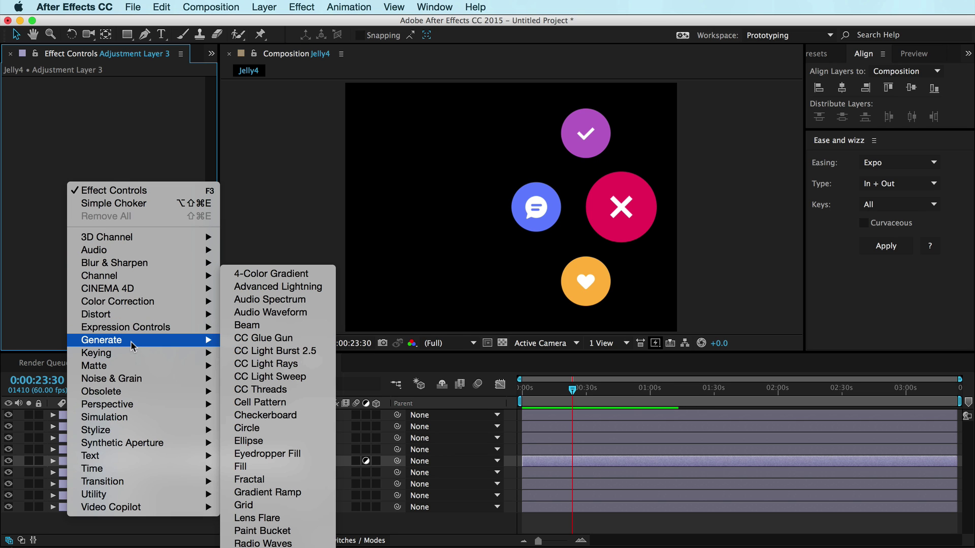
pyautogui.moveTo(135, 263)
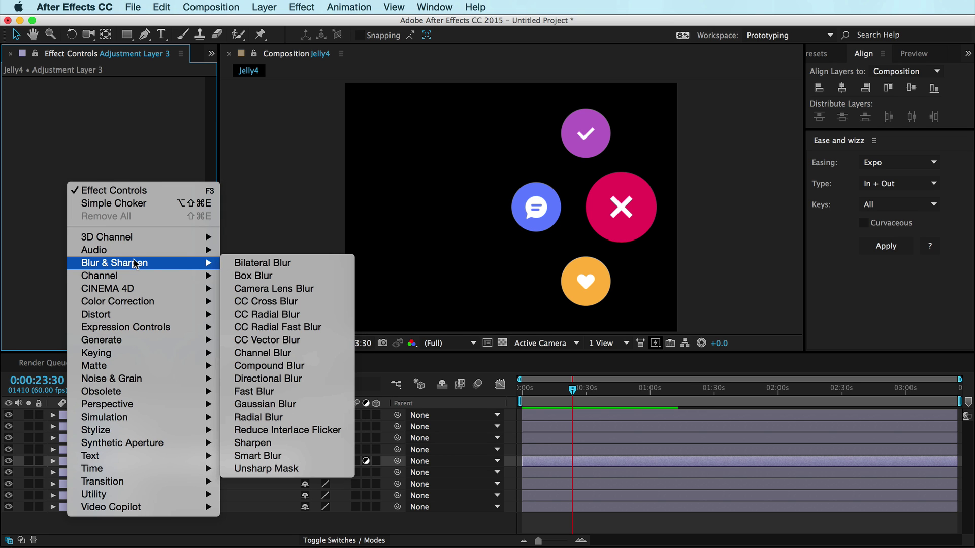
pyautogui.click(256, 391)
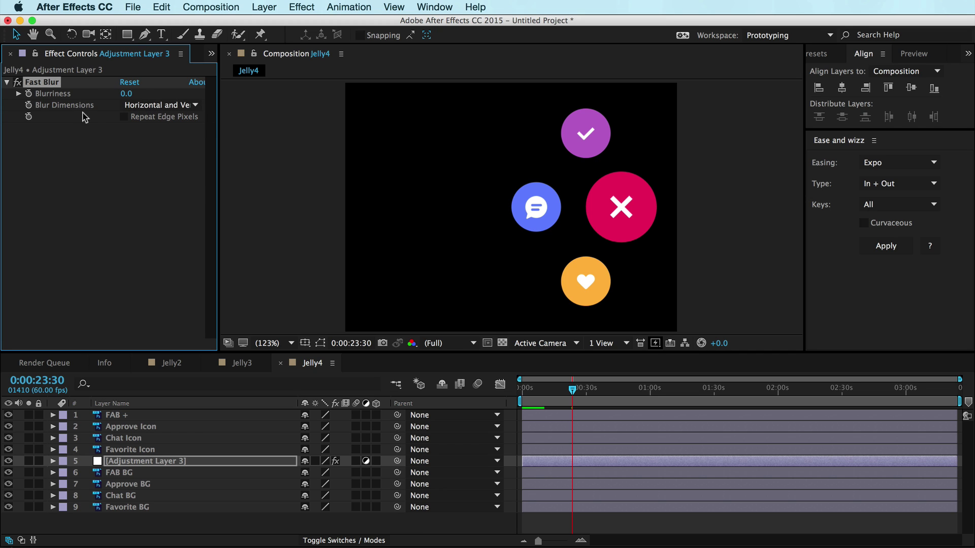
pyautogui.rightClick(68, 163)
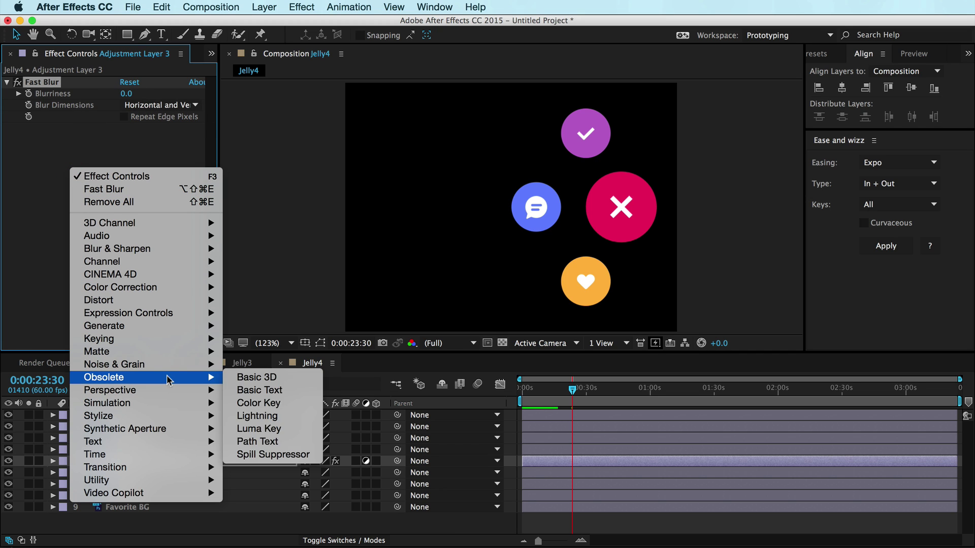
pyautogui.moveTo(166, 355)
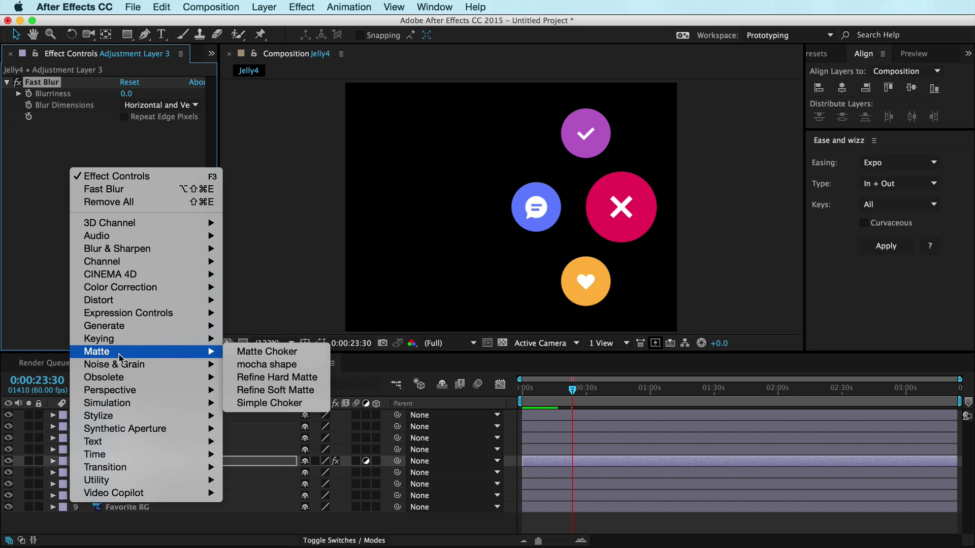
pyautogui.click(253, 404)
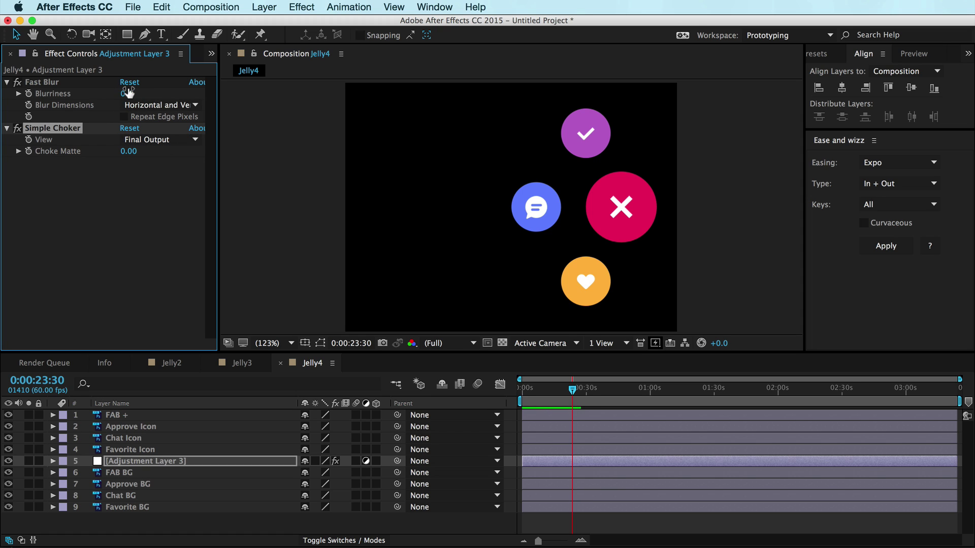
# Set Fast Blur Blurriness to 25 and Simple Choker Choke Matte to 25
pyautogui.click(122, 94)
pyautogui.write('25')
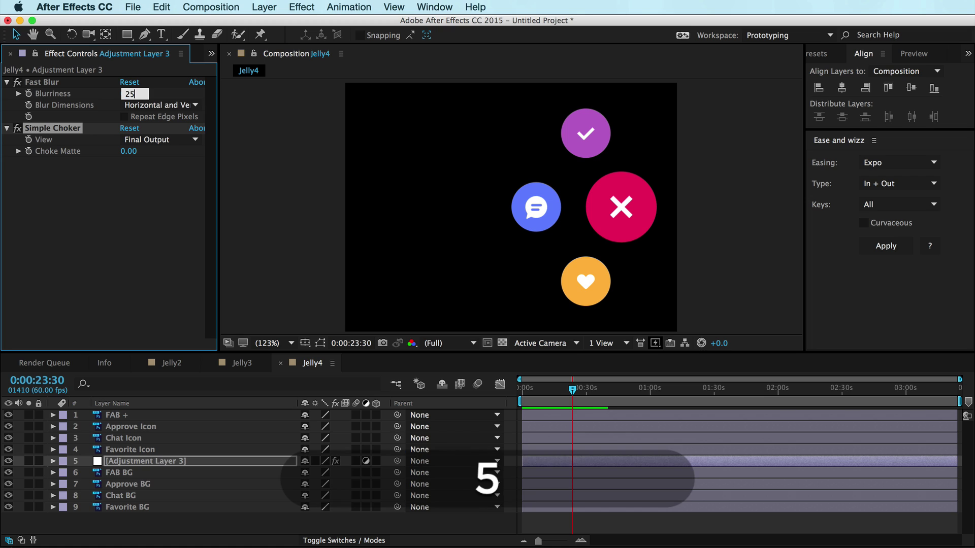
pyautogui.press('Return')
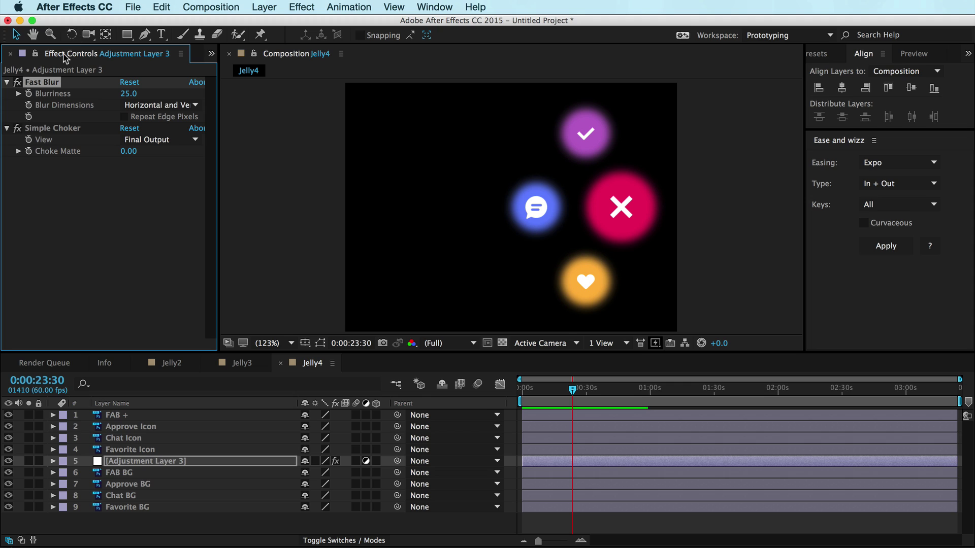
pyautogui.click(54, 132)
pyautogui.click(140, 155)
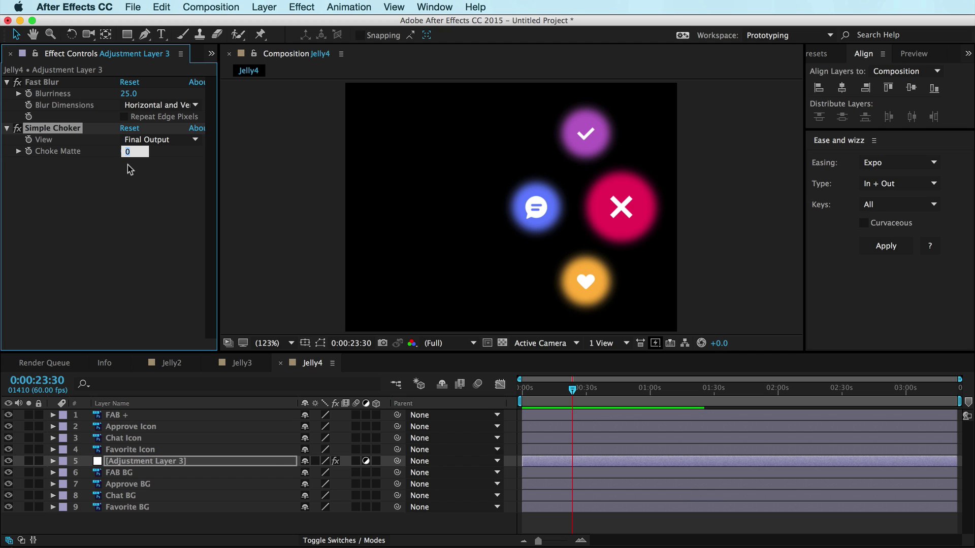
pyautogui.write('25')
pyautogui.press('Return')
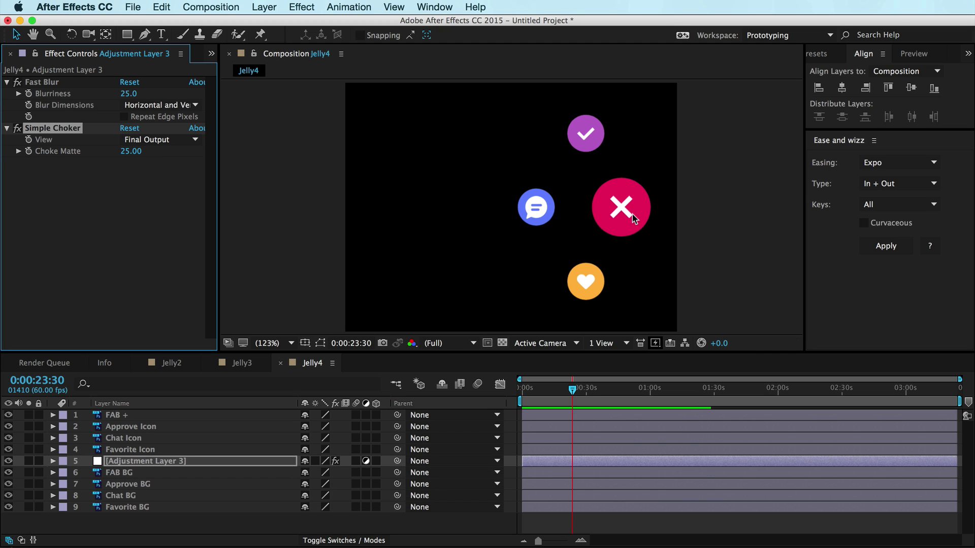
# Show the guides in the composition view
pyautogui.press('super+semicolon')
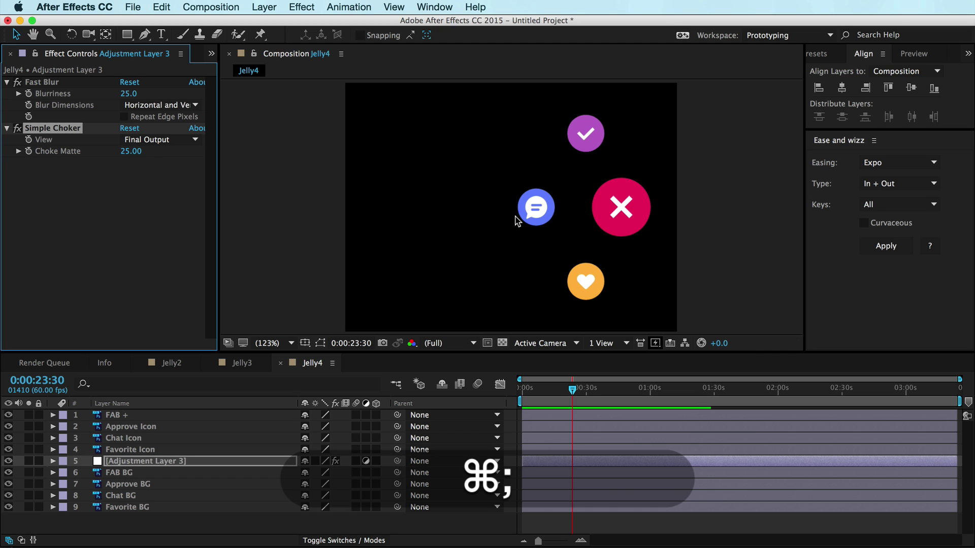
pyautogui.click(713, 233)
pyautogui.press('super+semicolon')
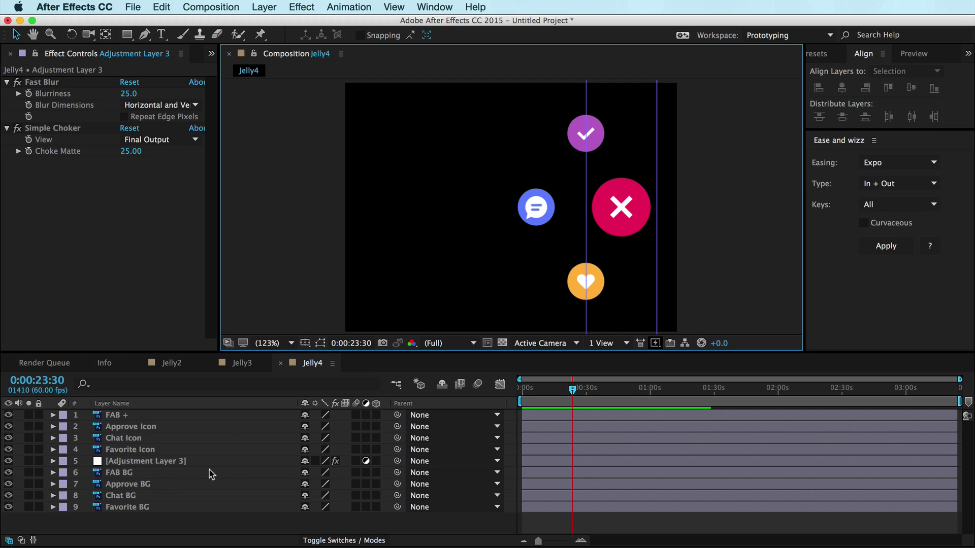
# Select the four background layers, then deselect all and select Adjustment Layer 3
pyautogui.click(154, 508)
pyautogui.keyDown('super'); pyautogui.click(152, 482); pyautogui.keyUp('super')
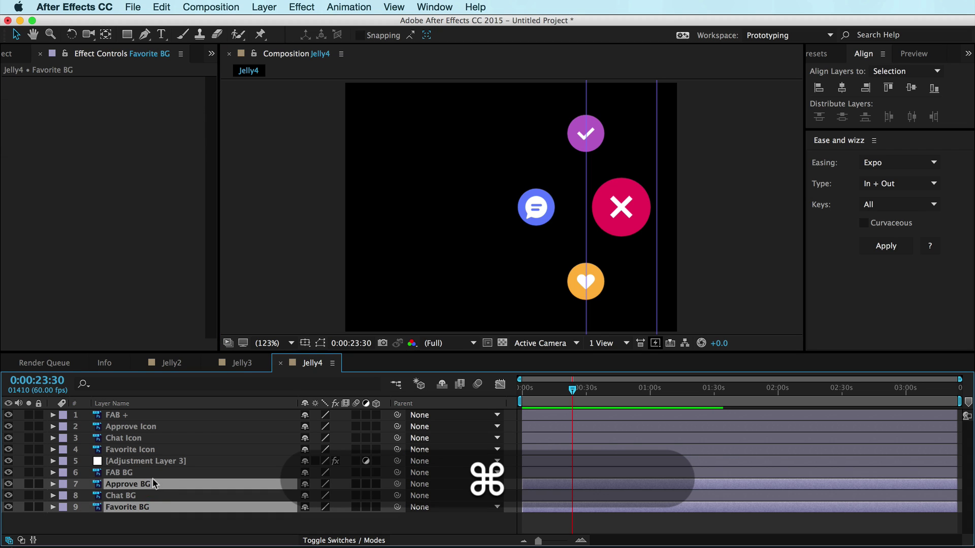
pyautogui.keyDown('super'); pyautogui.click(150, 472); pyautogui.keyUp('super')
pyautogui.keyDown('super'); pyautogui.click(149, 496); pyautogui.keyUp('super')
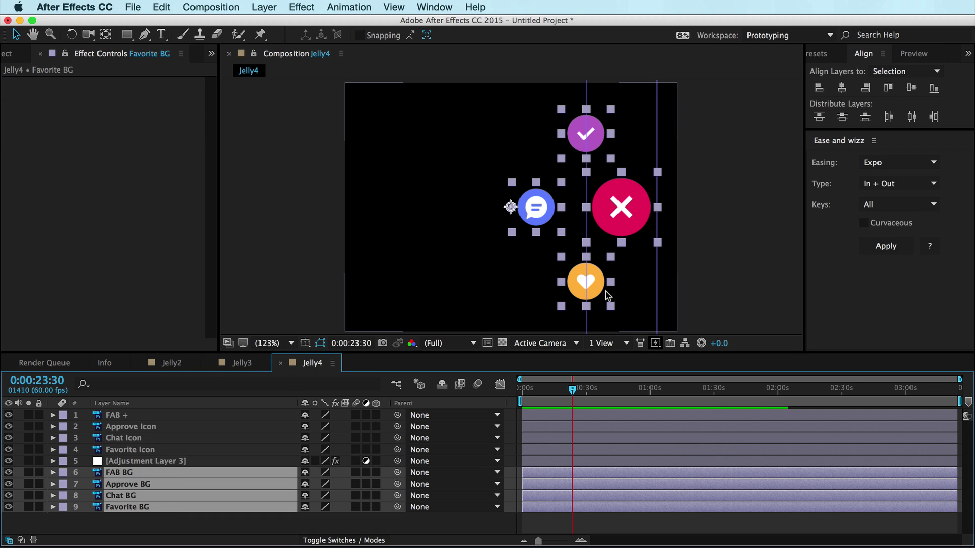
pyautogui.press('shift+super+a')
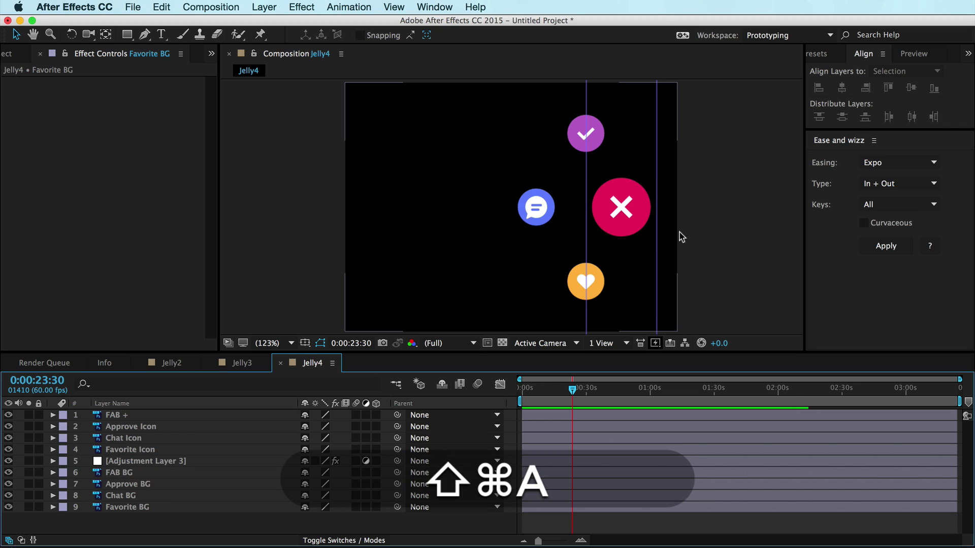
pyautogui.click(616, 239)
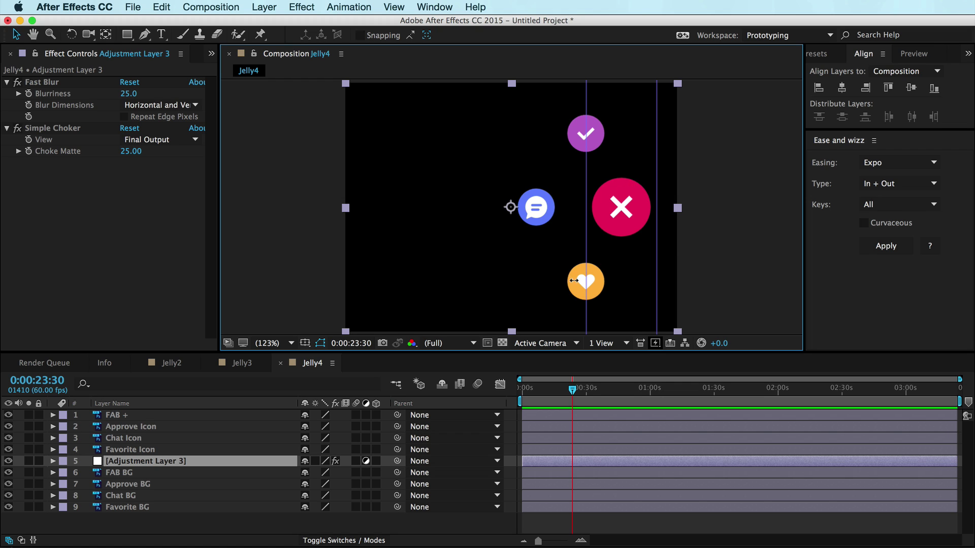
# Lock Adjustment Layer 3 in the timeline
pyautogui.click(39, 461)
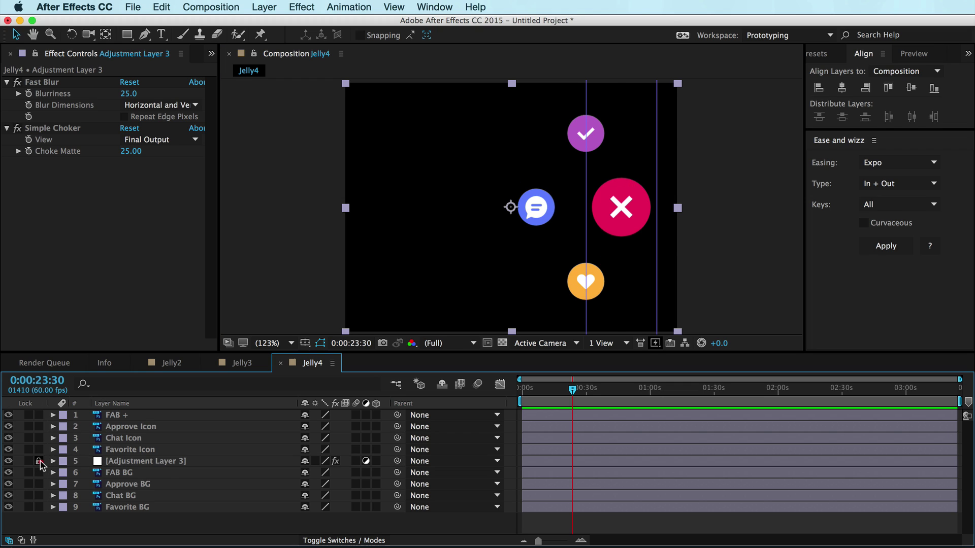
pyautogui.click(39, 460)
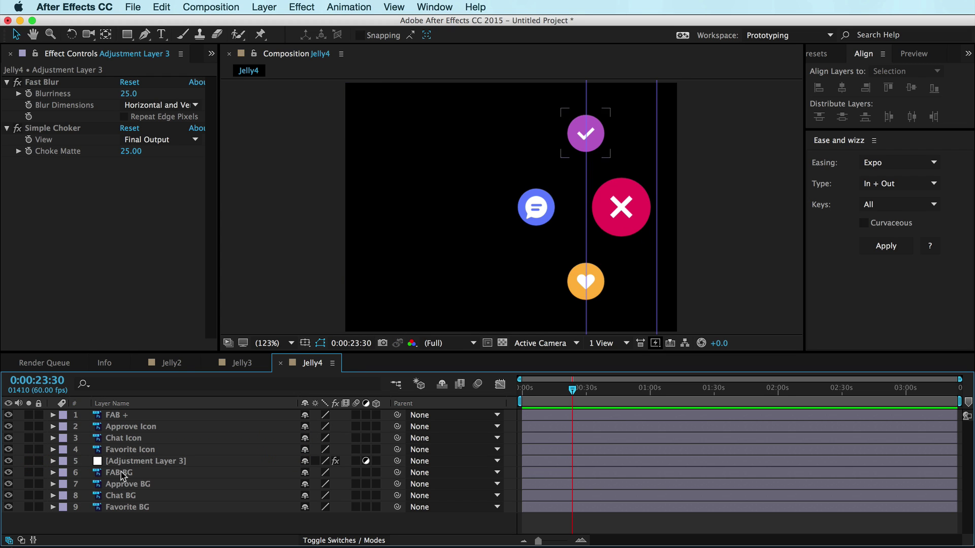
pyautogui.click(161, 460)
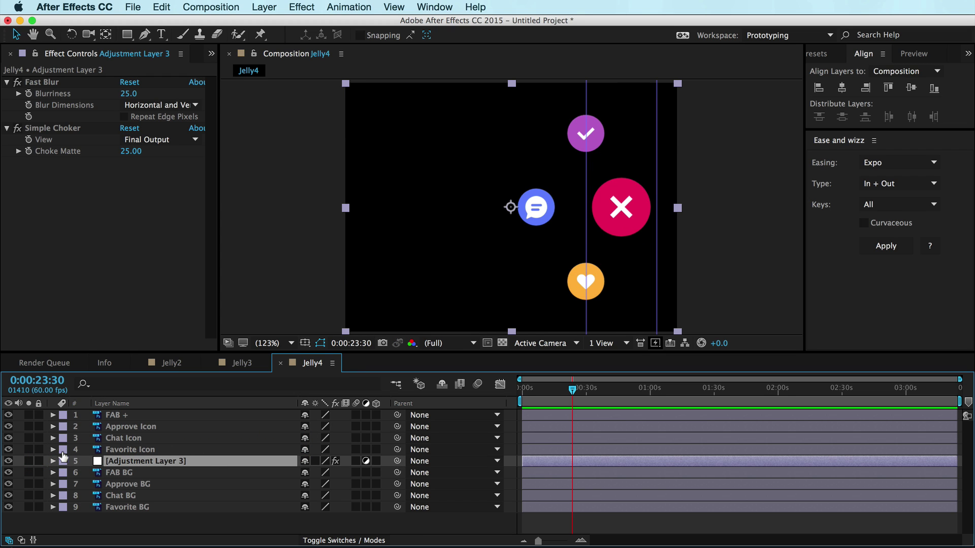
pyautogui.click(39, 461)
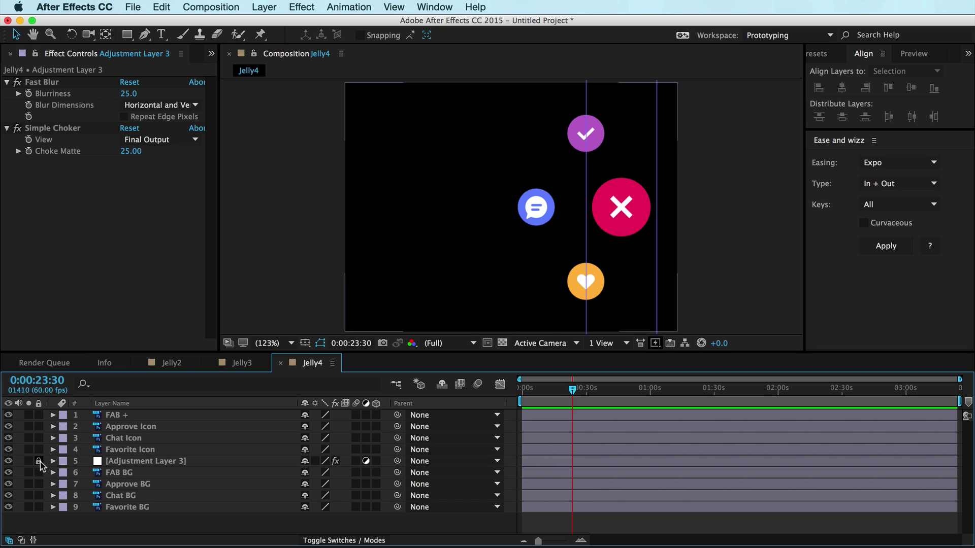
# Centre the Chat BG anchor point on its circle and enable snapping
pyautogui.click(544, 223)
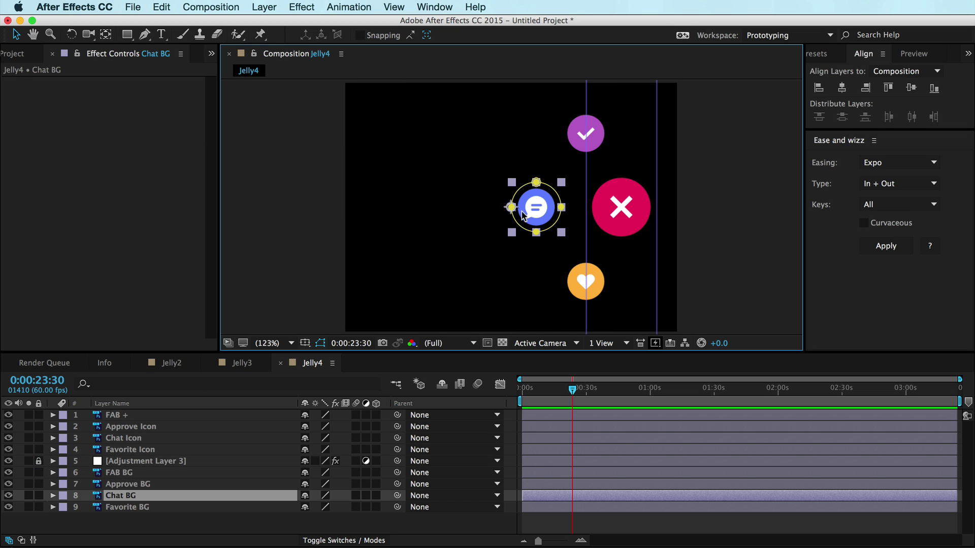
pyautogui.press('y')
pyautogui.moveTo(511, 207)
pyautogui.mouseDown()
pyautogui.moveTo(536, 211)
pyautogui.moveTo(515, 212)
pyautogui.mouseUp()
pyautogui.press('super+shift+semicolon')
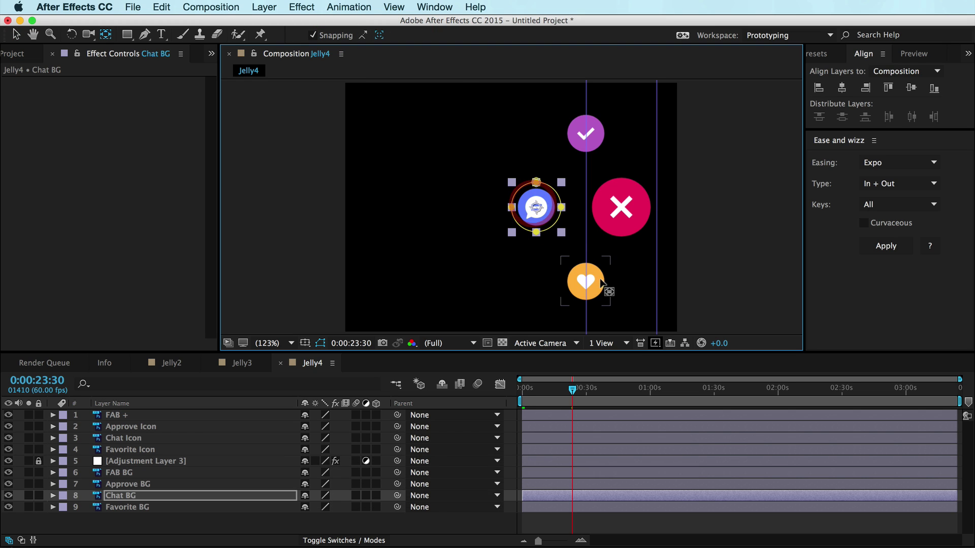
# Select the heart, check and X background circles, ending with all four background layers selected
pyautogui.click(594, 285)
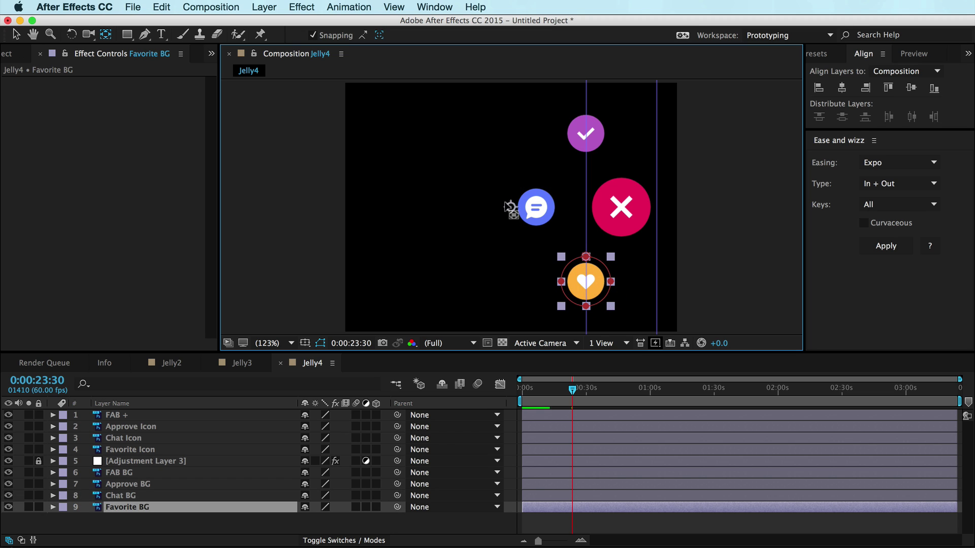
pyautogui.press('Return')
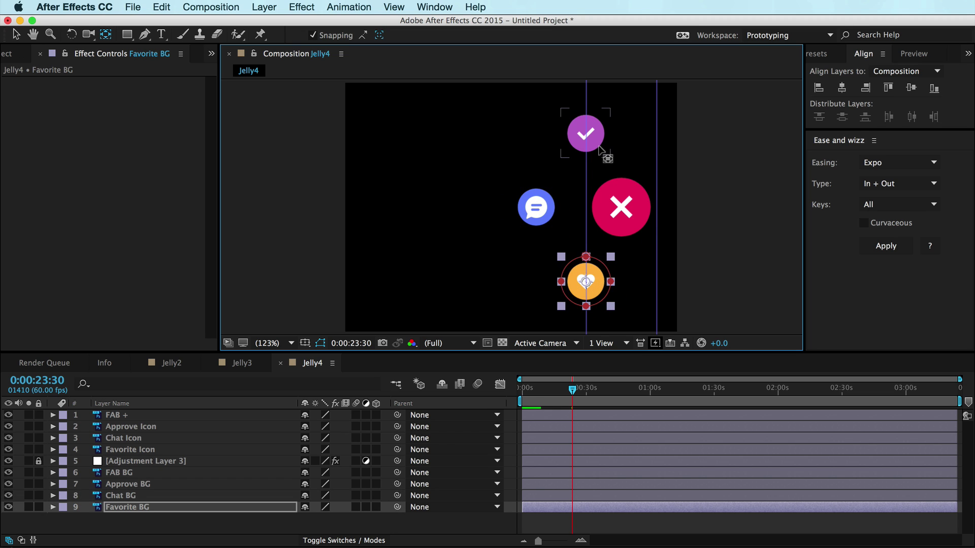
pyautogui.click(600, 150)
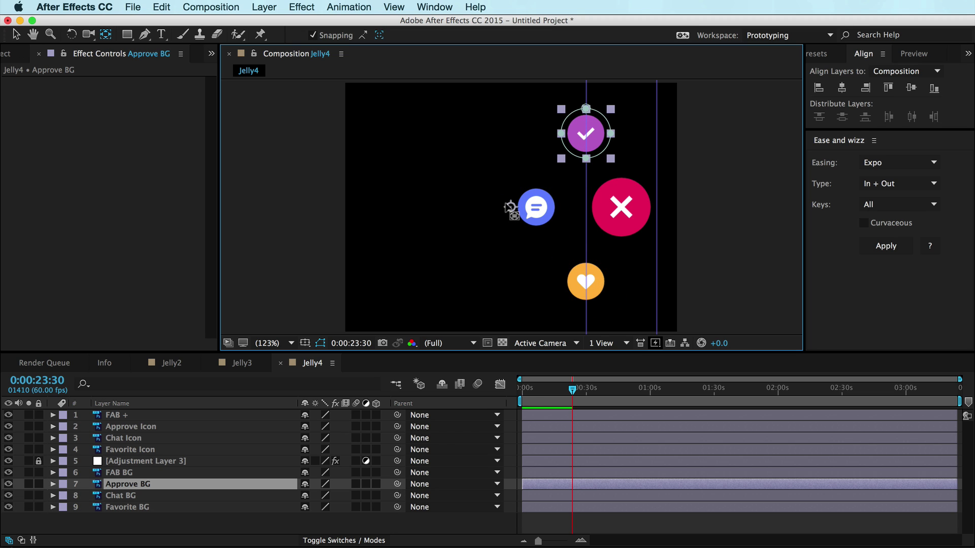
pyautogui.press('Return')
pyautogui.click(640, 235)
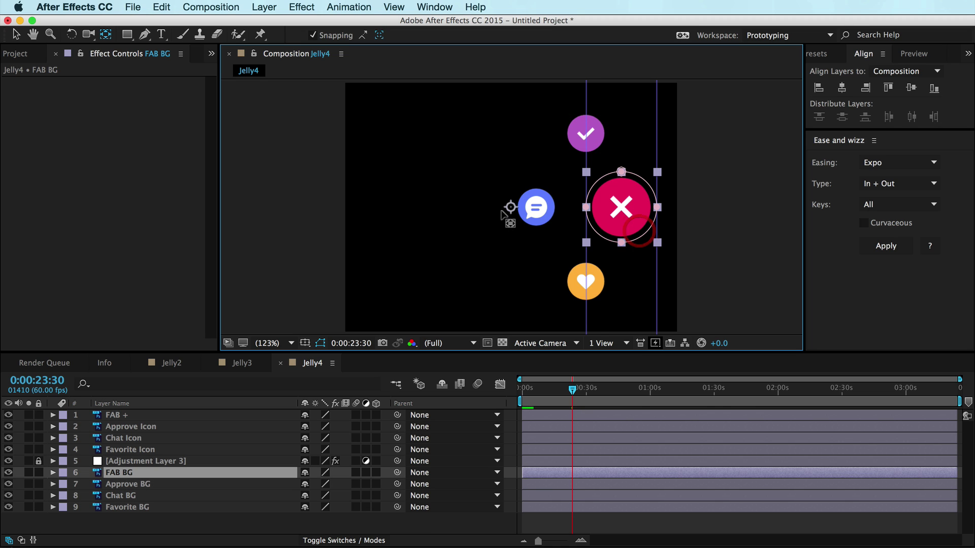
pyautogui.press('Return')
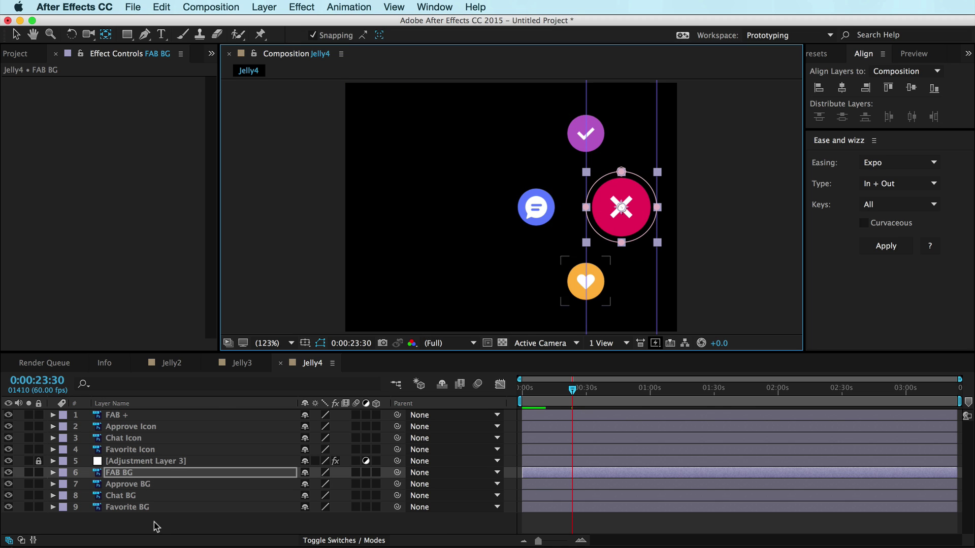
pyautogui.keyDown('shift'); pyautogui.click(166, 507); pyautogui.keyUp('shift')
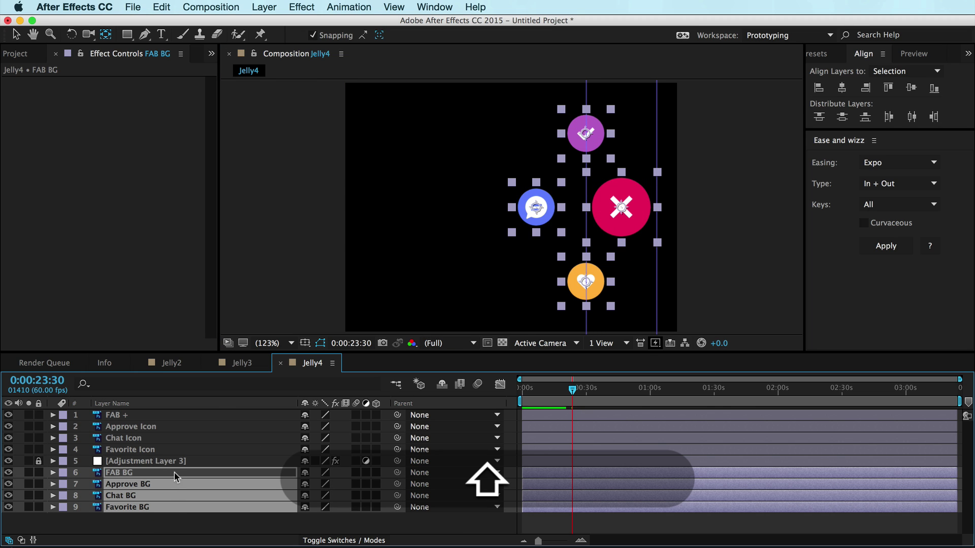
# Scale FAB BG, Approve BG, Chat BG and Favorite BG to 115%, then deselect all layers
pyautogui.press('s')
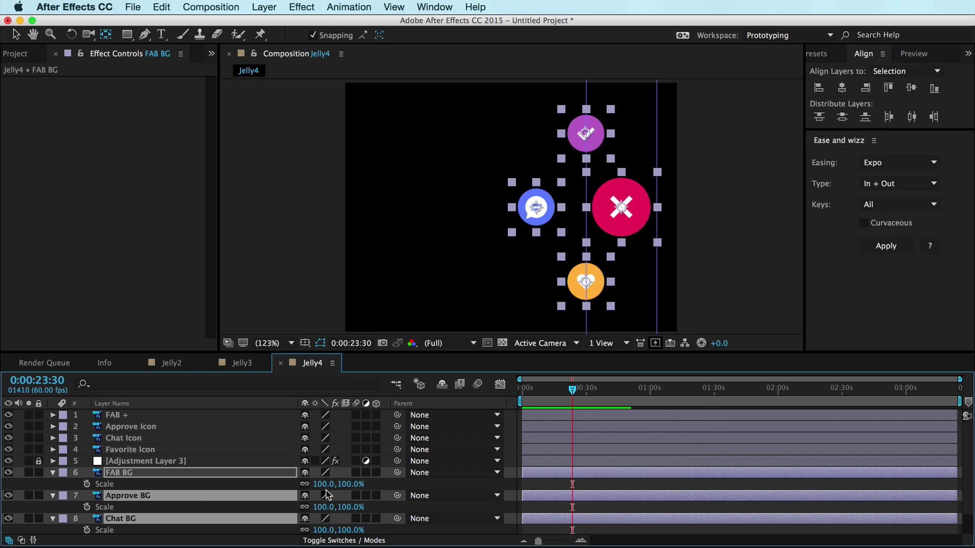
pyautogui.moveTo(322, 482); pyautogui.dragTo(376, 483)
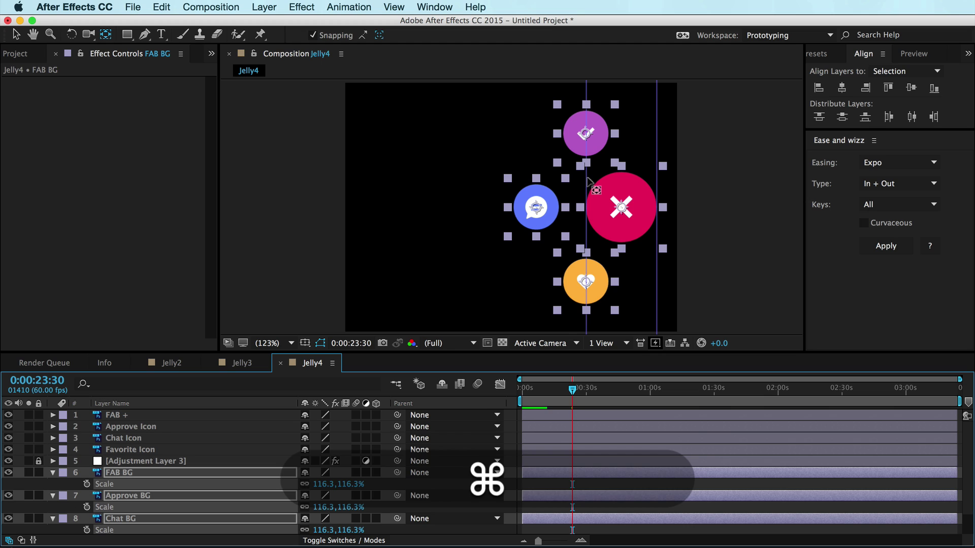
pyautogui.press('super')
pyautogui.click(349, 483)
pyautogui.write('15')
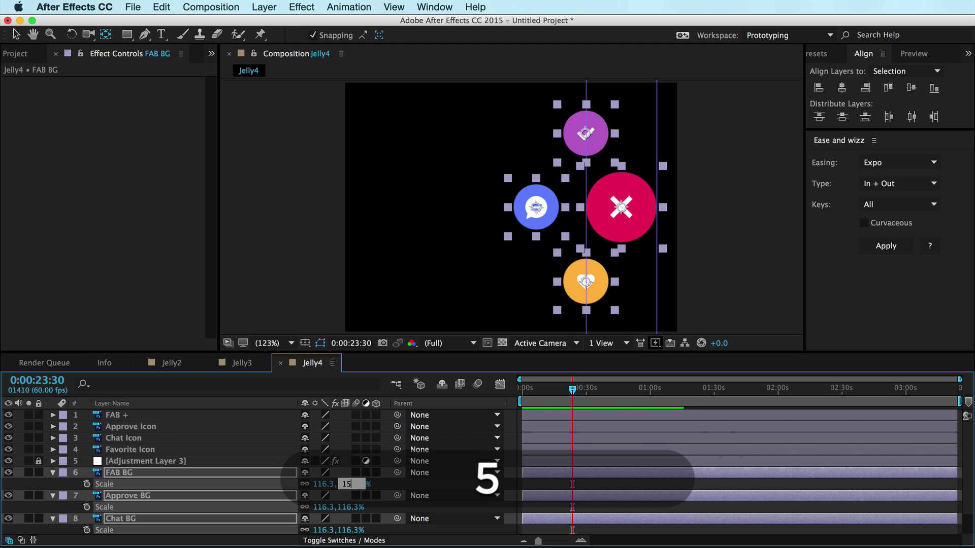
pyautogui.press('Return')
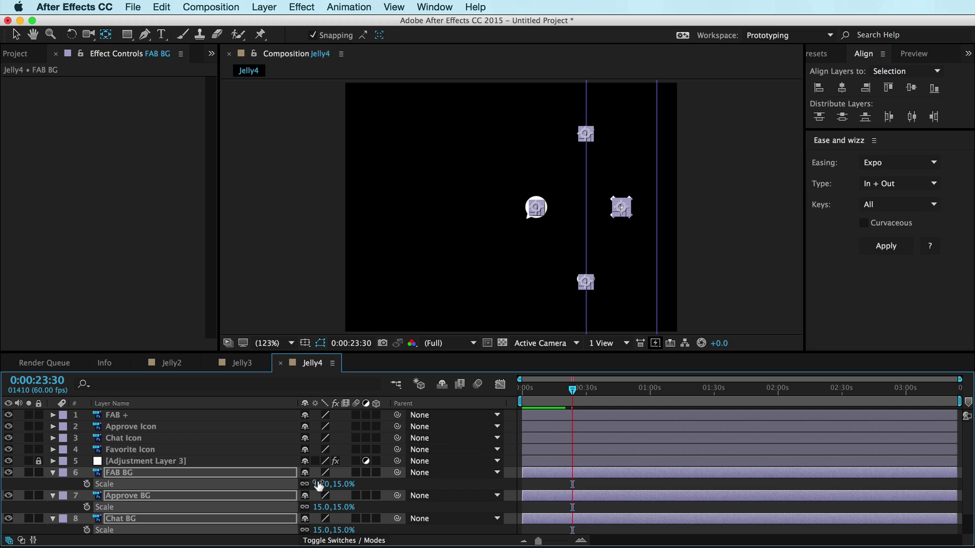
pyautogui.click(319, 484)
pyautogui.write('115')
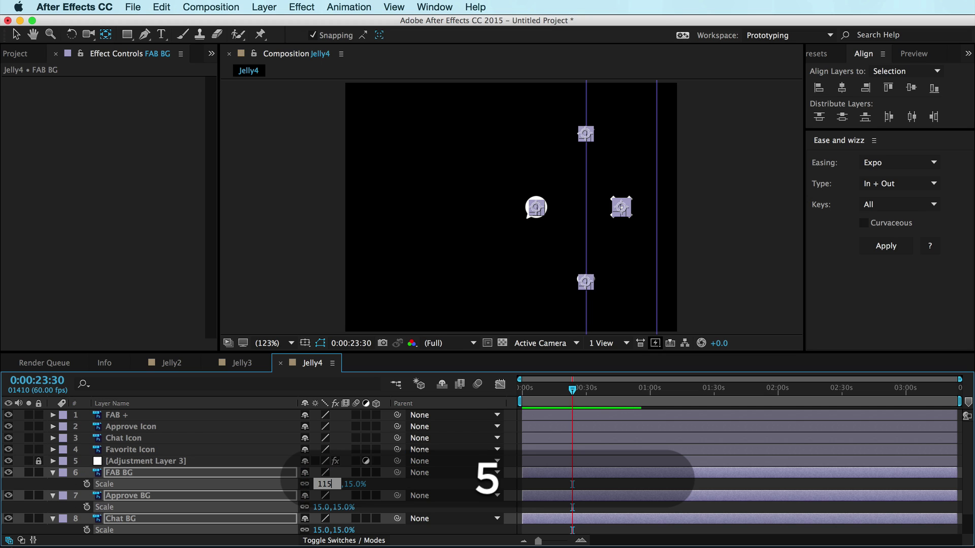
pyautogui.press('Return')
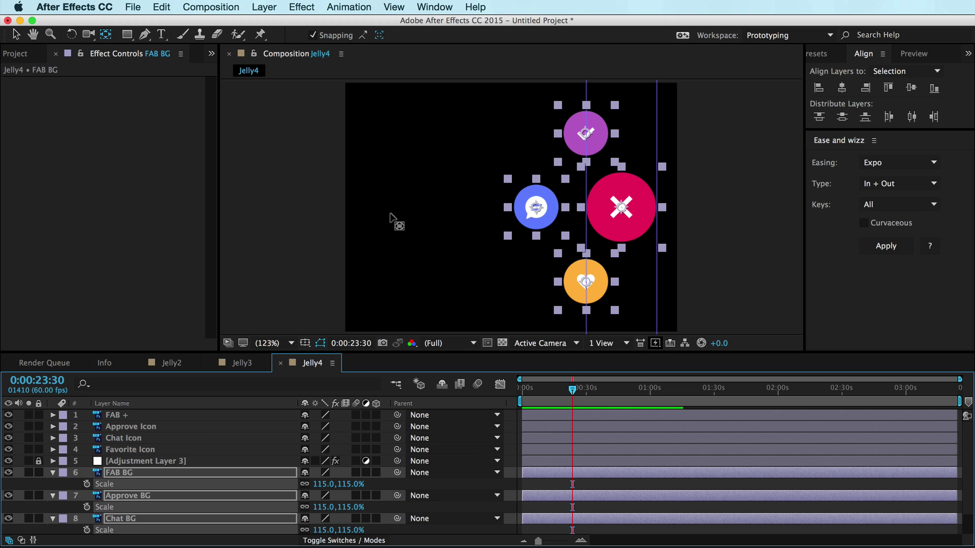
pyautogui.hotkey('ctrl', 'shift', 'a')
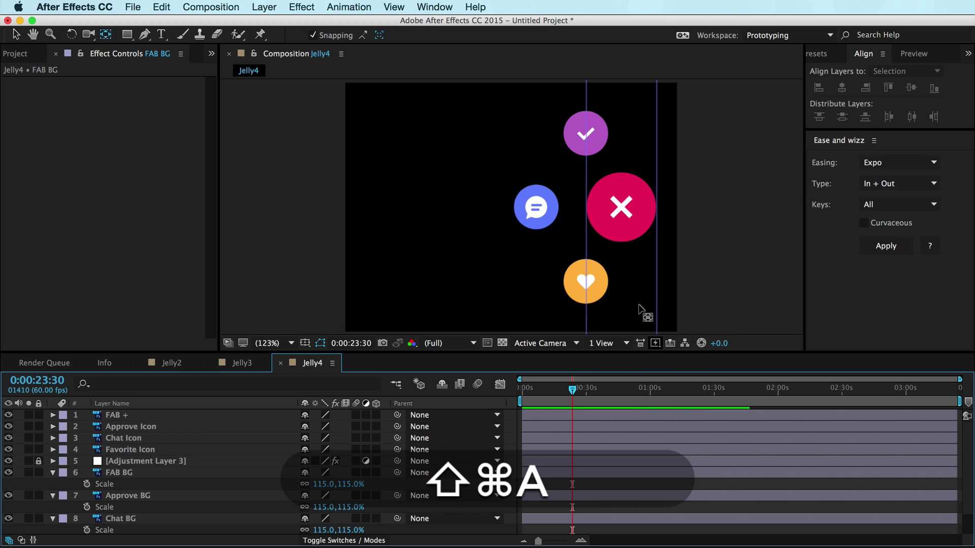
# With the Selection tool, test-drag the Favorite BG circle, then turn snapping off
pyautogui.press('v')
pyautogui.moveTo(598, 304); pyautogui.dragTo(606, 279)
pyautogui.click(359, 35)
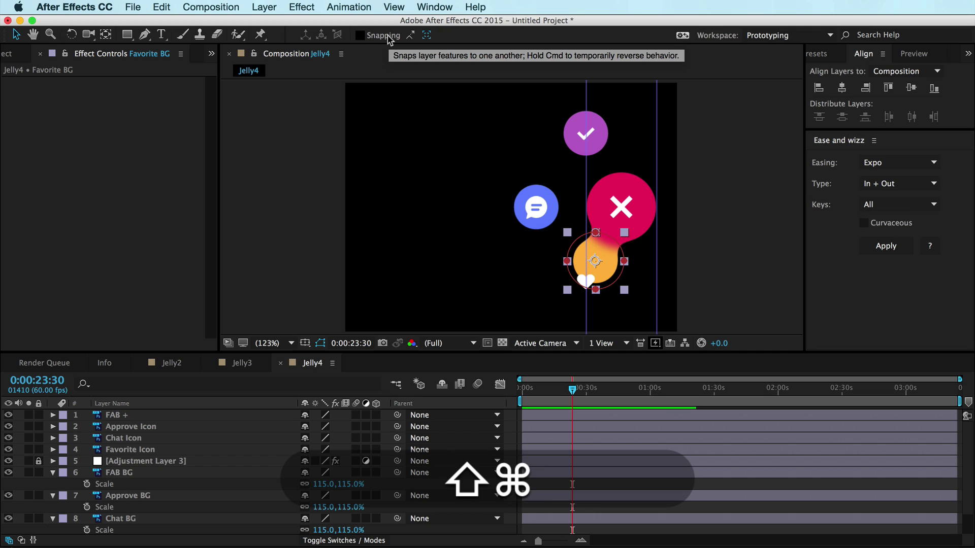
# Hide layer handles, test-drag the heart circle again, and undo its move
pyautogui.hotkey('ctrl', 'shift', 'h')
pyautogui.moveTo(626, 281); pyautogui.dragTo(595, 285)
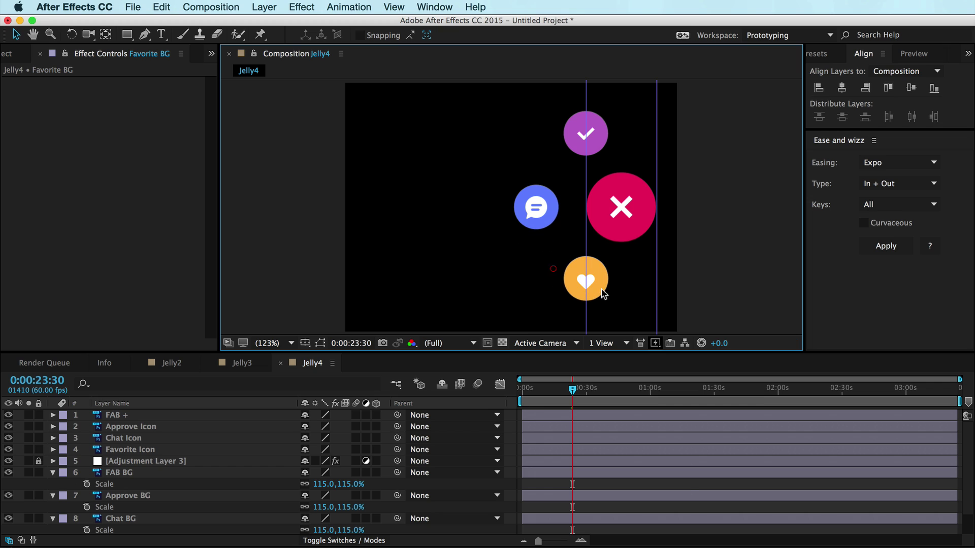
pyautogui.press('super+z')
pyautogui.press('super+z')
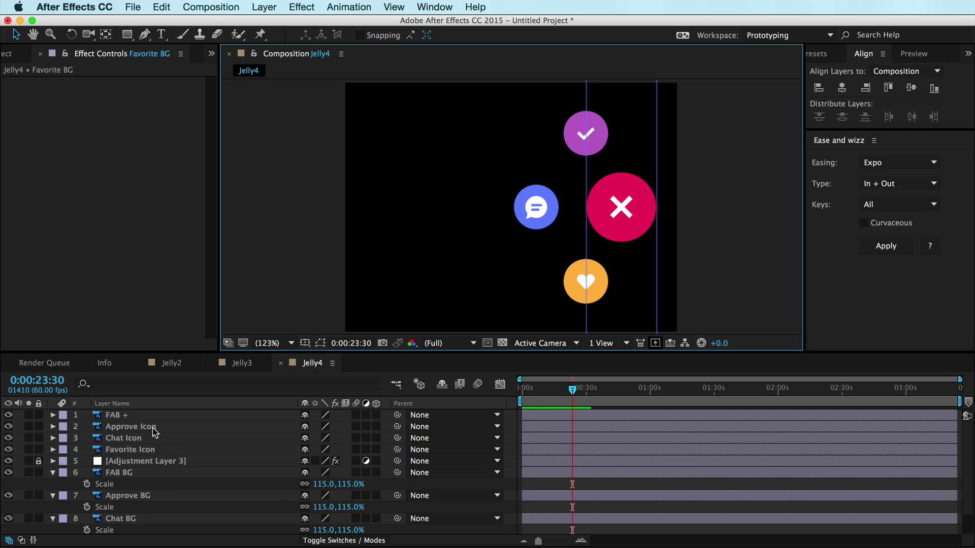
# Parent Favorite Icon to Favorite BG and test-drag the heart circle
pyautogui.click(146, 451)
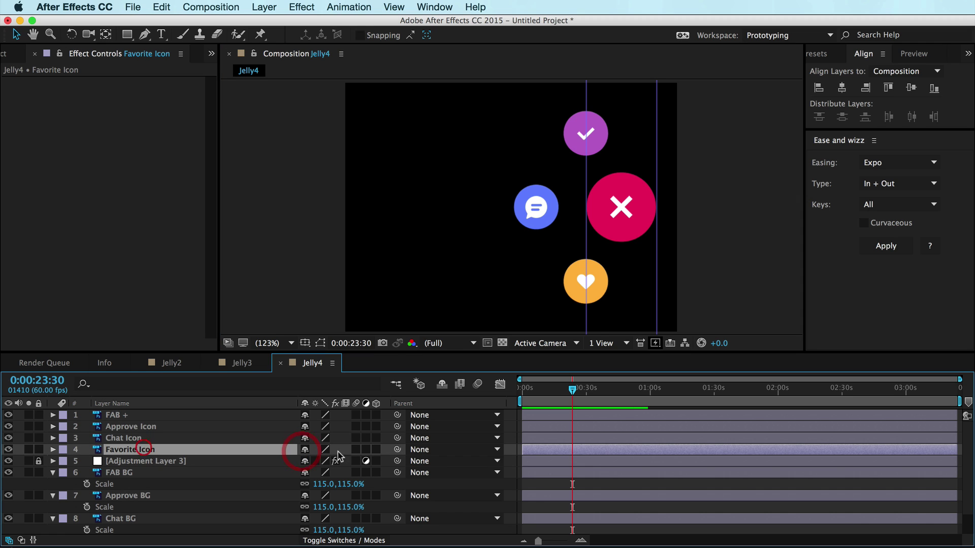
pyautogui.moveTo(397, 449); pyautogui.dragTo(137, 517)
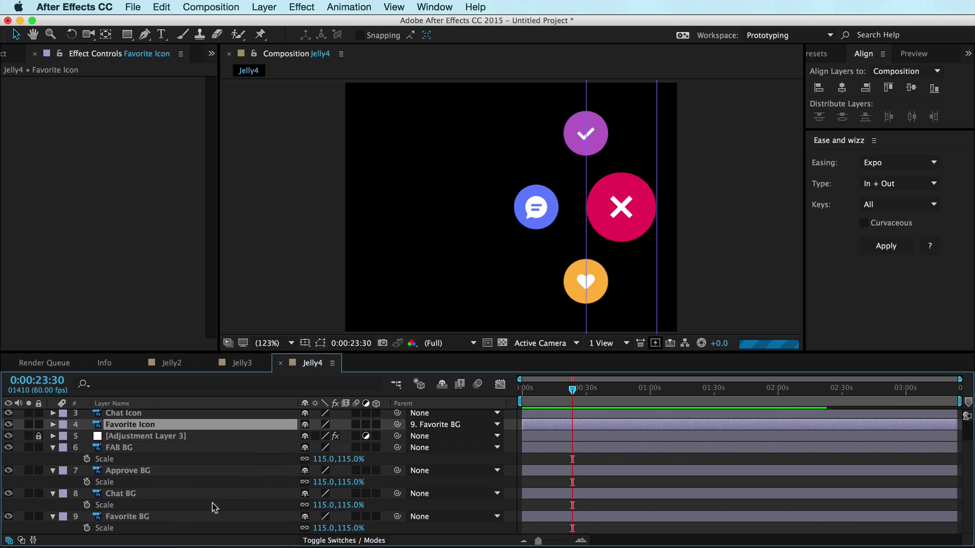
pyautogui.click(604, 292)
pyautogui.moveTo(604, 293)
pyautogui.mouseDown()
pyautogui.moveTo(634, 269)
pyautogui.moveTo(588, 281)
pyautogui.moveTo(609, 272)
pyautogui.moveTo(597, 277)
pyautogui.moveTo(583, 294)
pyautogui.moveTo(596, 268)
pyautogui.moveTo(588, 288)
pyautogui.mouseUp()
pyautogui.click(605, 272)
# Set Chat Icon's parent to 8. Chat BG
pyautogui.click(537, 212)
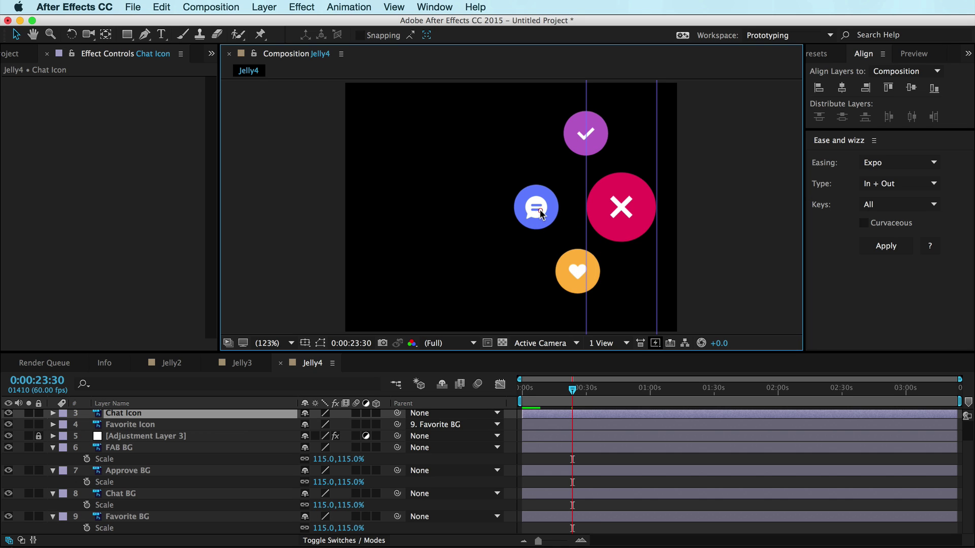
pyautogui.click(436, 413)
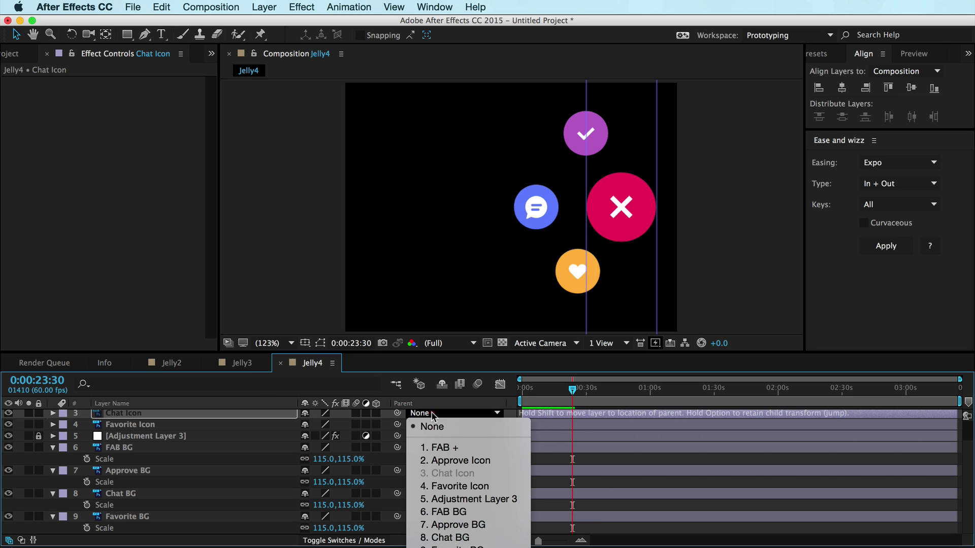
pyautogui.click(459, 538)
pyautogui.click(437, 424)
pyautogui.click(447, 544)
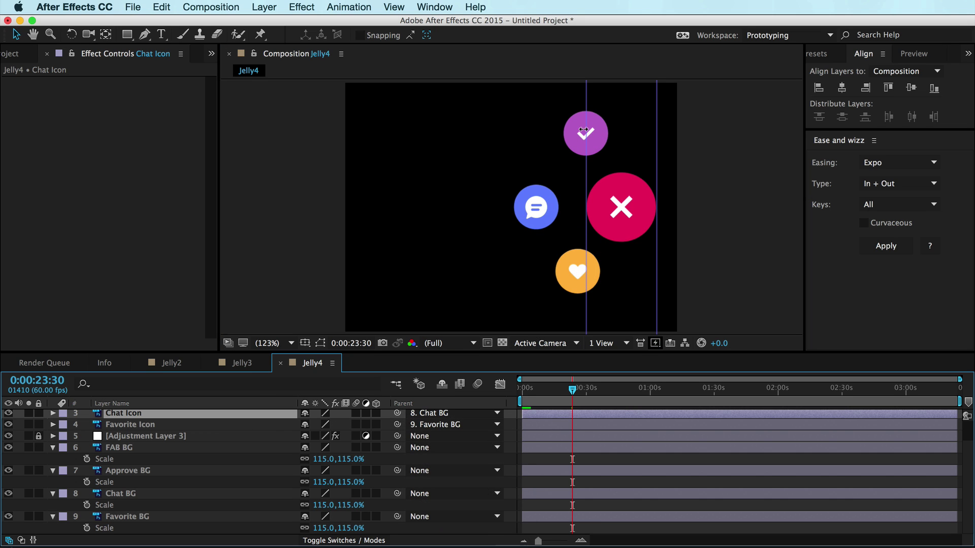
# Set Approve Icon's parent to 7. Approve BG, hide guides, and deselect all layers
pyautogui.click(592, 135)
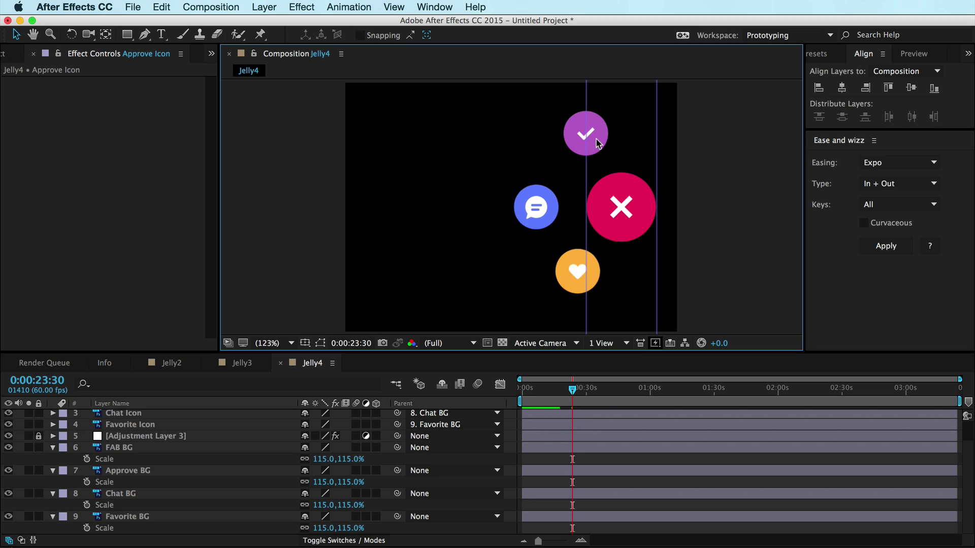
pyautogui.scroll(2, 329, 453)
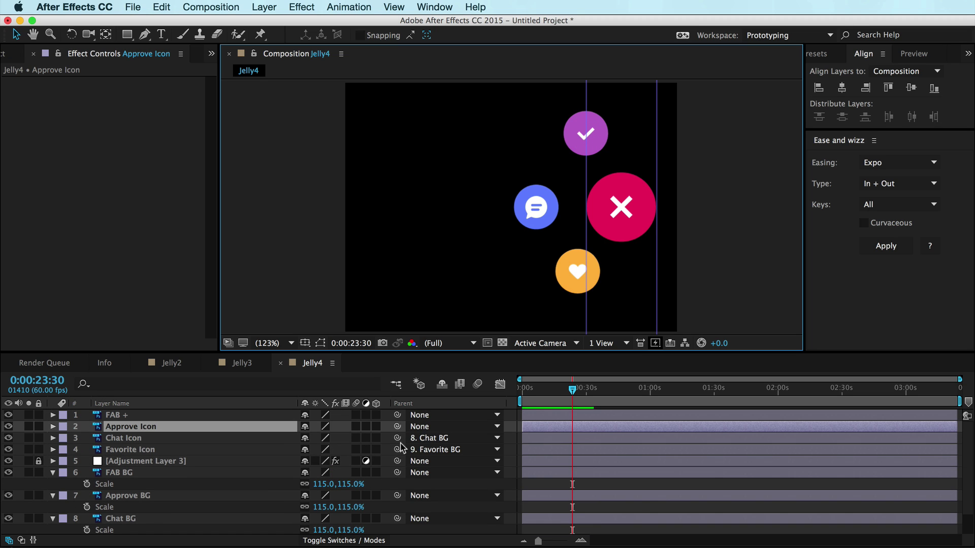
pyautogui.click(463, 429)
pyautogui.click(465, 535)
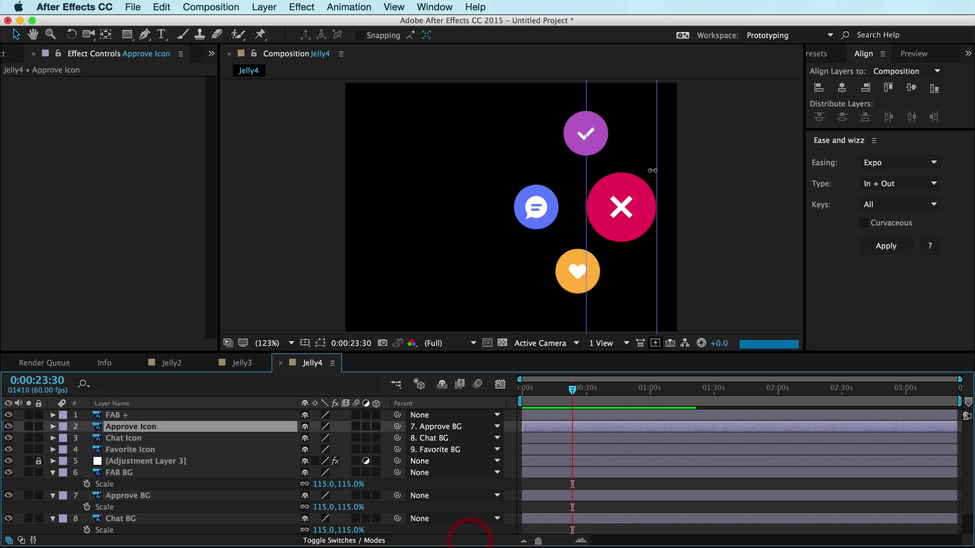
pyautogui.press('super+semicolon')
pyautogui.press('shift+super+a')
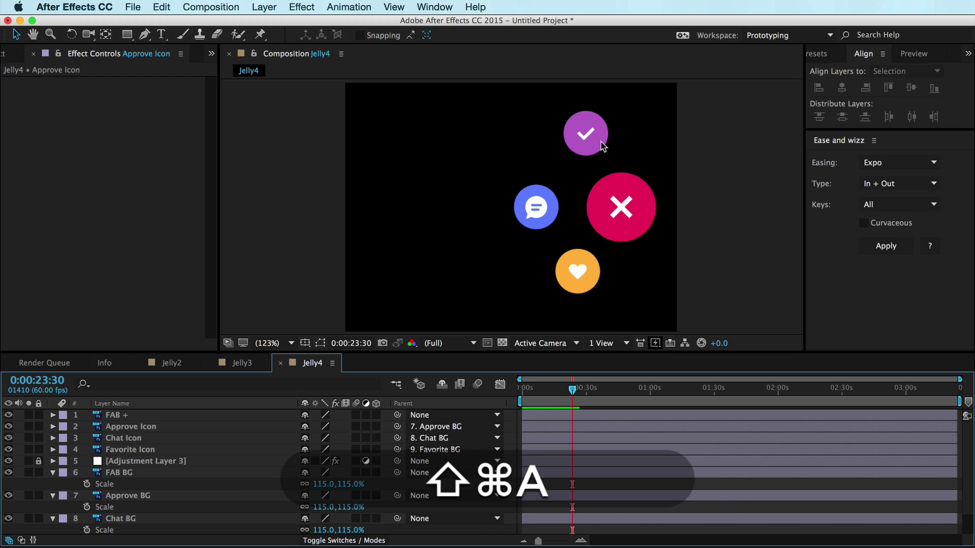
# Drag the purple check, blue chat and orange heart circles against the red FAB circle
pyautogui.moveTo(602, 146)
pyautogui.mouseDown()
pyautogui.moveTo(626, 166)
pyautogui.moveTo(593, 141)
pyautogui.moveTo(601, 153)
pyautogui.mouseUp()
pyautogui.click(550, 226)
pyautogui.moveTo(549, 229); pyautogui.dragTo(554, 180)
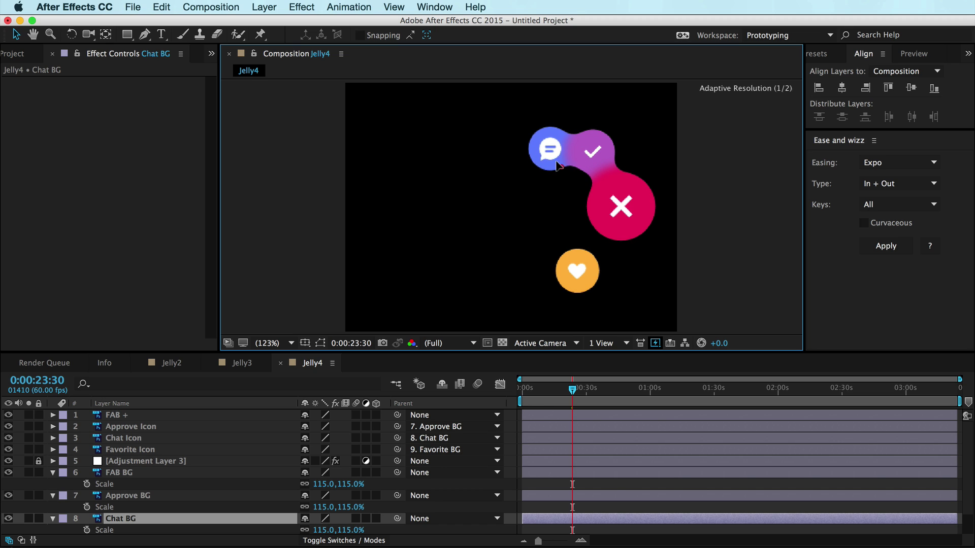
pyautogui.click(579, 284)
pyautogui.moveTo(601, 294)
pyautogui.mouseDown()
pyautogui.moveTo(574, 258)
pyautogui.moveTo(587, 240)
pyautogui.moveTo(561, 246)
pyautogui.moveTo(573, 255)
pyautogui.mouseUp()
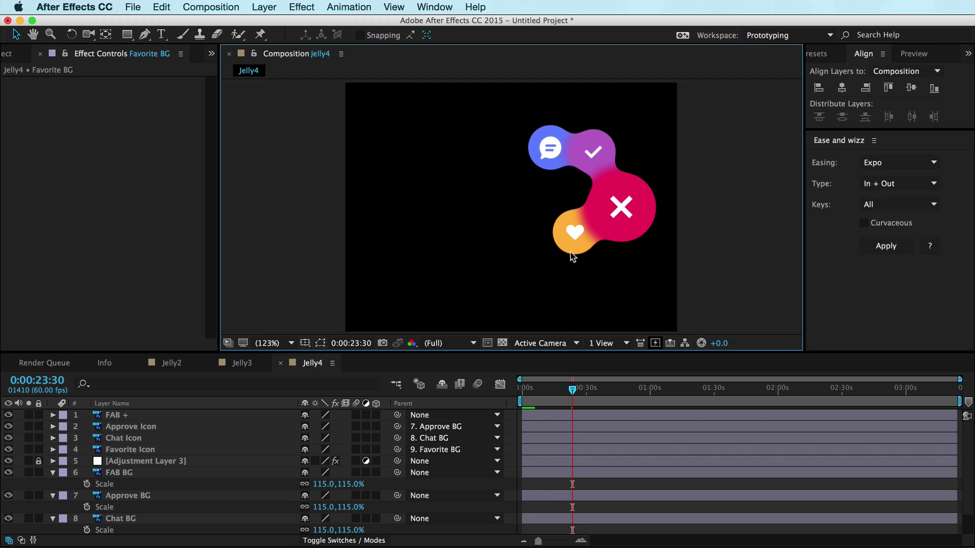